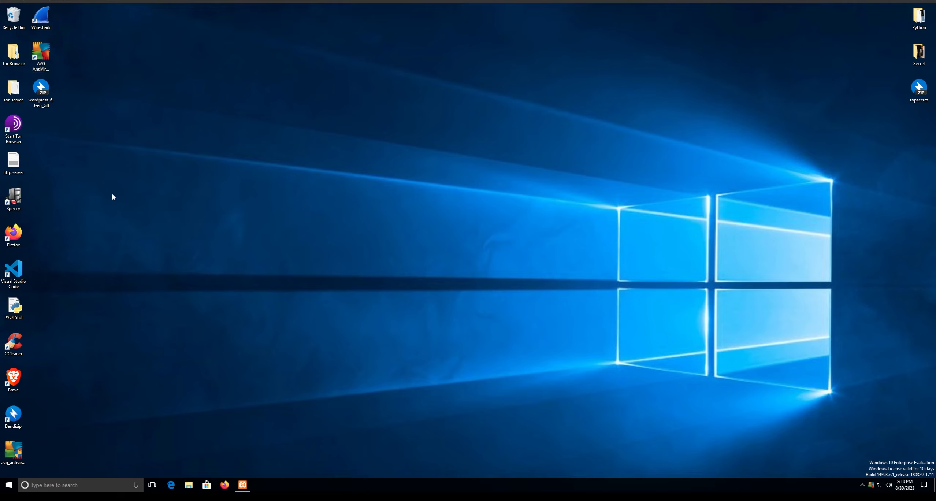
- Restore the XAMPP Control Panel window and move it lower and to the right
key(F5)
click(243, 485)
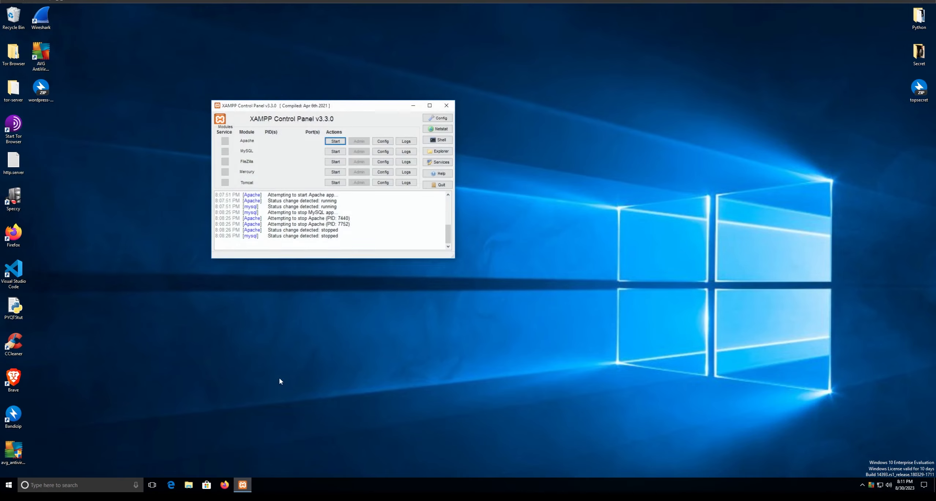
drag(292, 110, 351, 157)
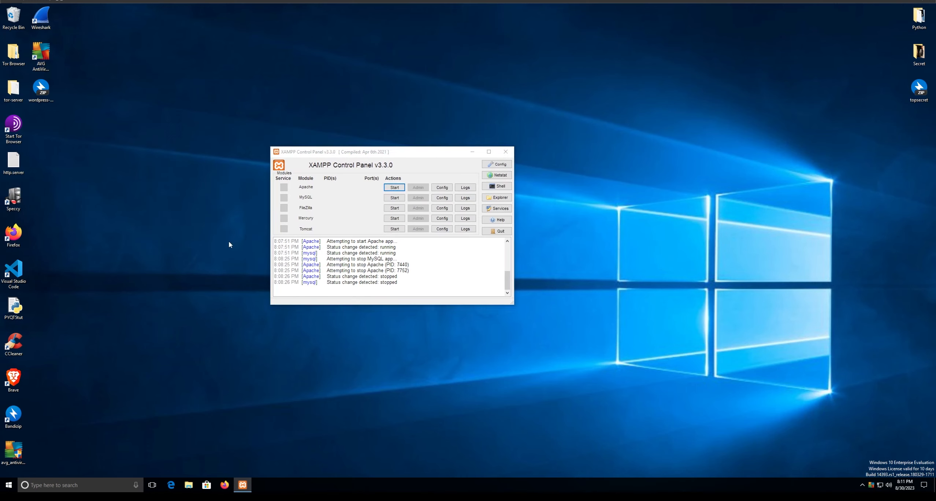
- Launch XAMPP Control Panel from Start search and open the C:\xampp folder in File Explorer
key(super)
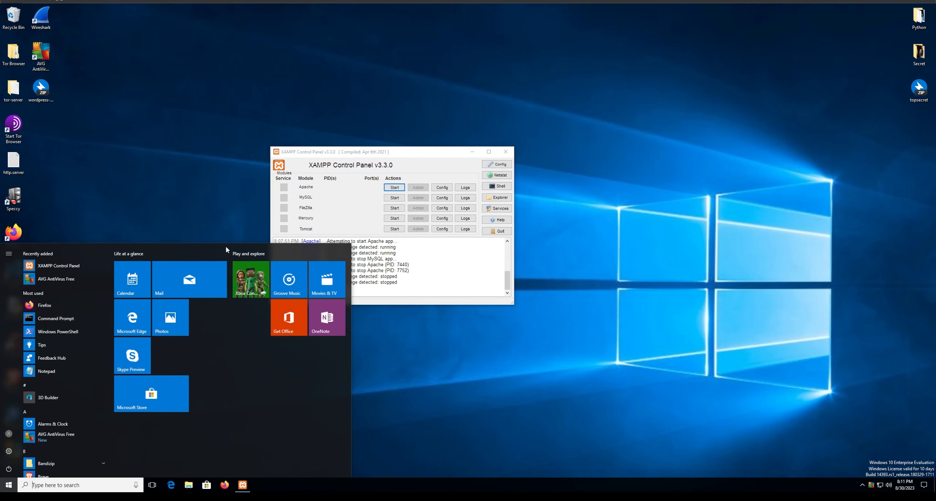
text(xampp)
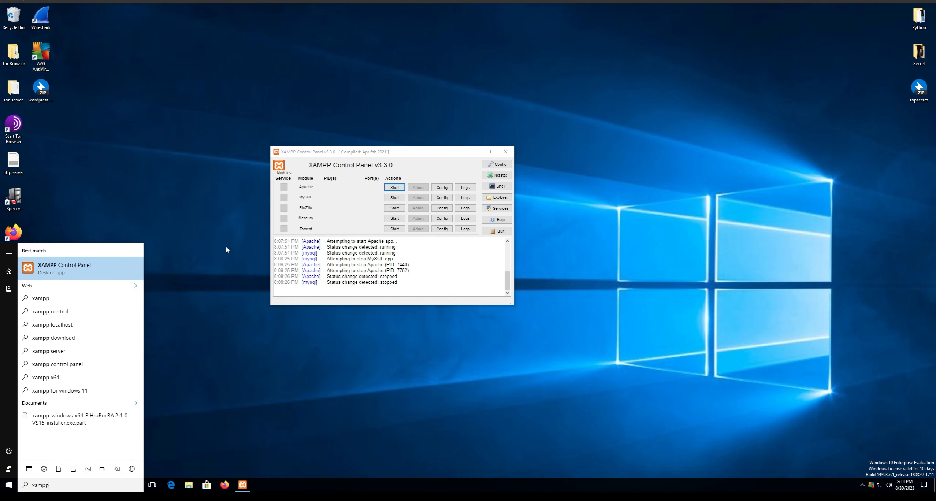
key(Return)
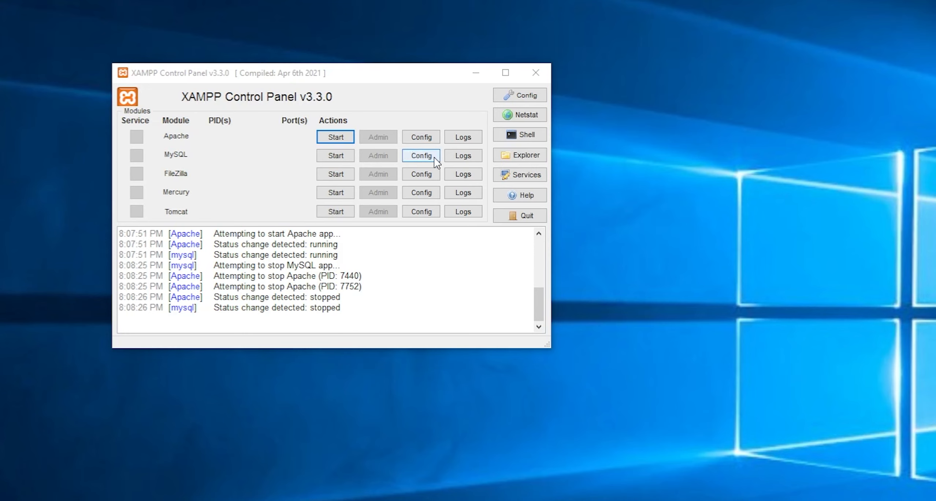
click(538, 158)
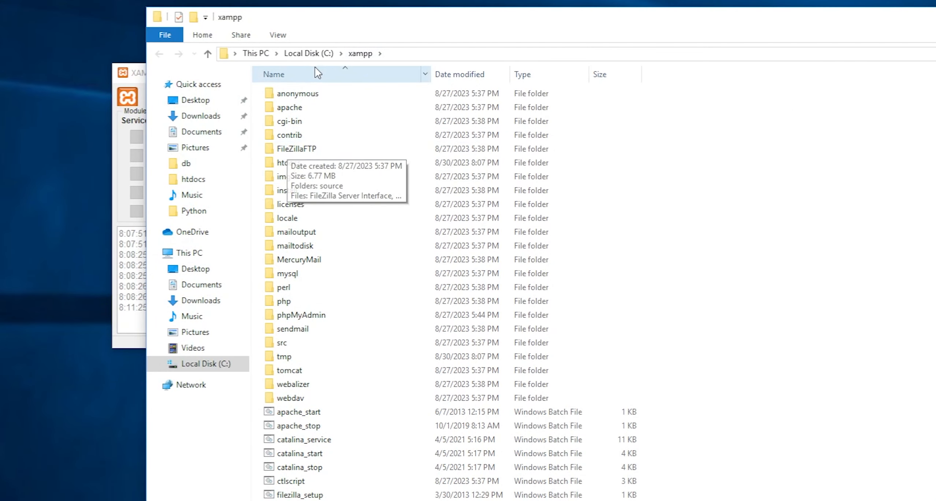
- Navigate File Explorer to the C:\xampp\htdocs folder
click(311, 54)
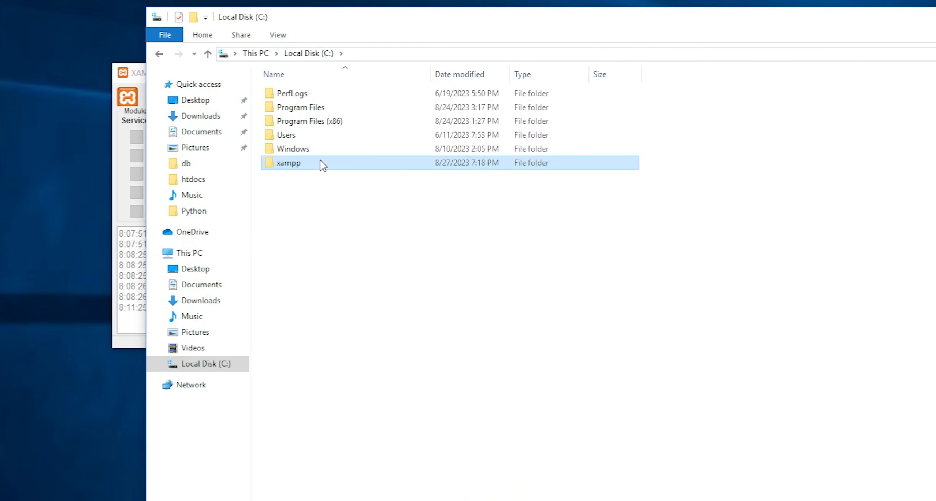
double_click(303, 168)
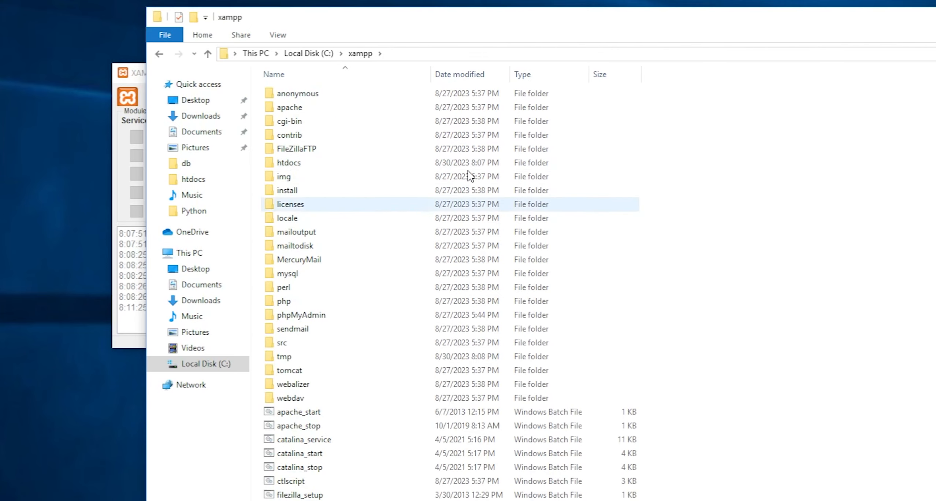
double_click(300, 163)
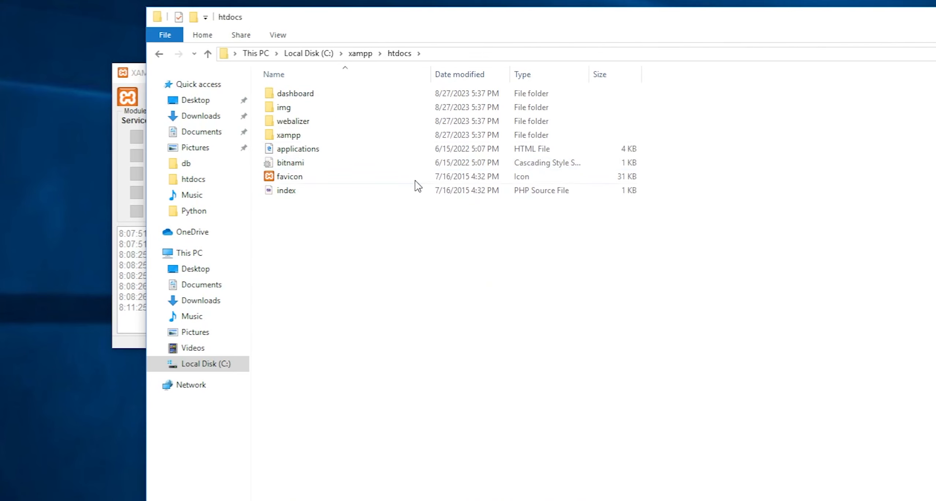
- Create a new folder named WP and drag the WordPress zip into it
right_click(425, 253)
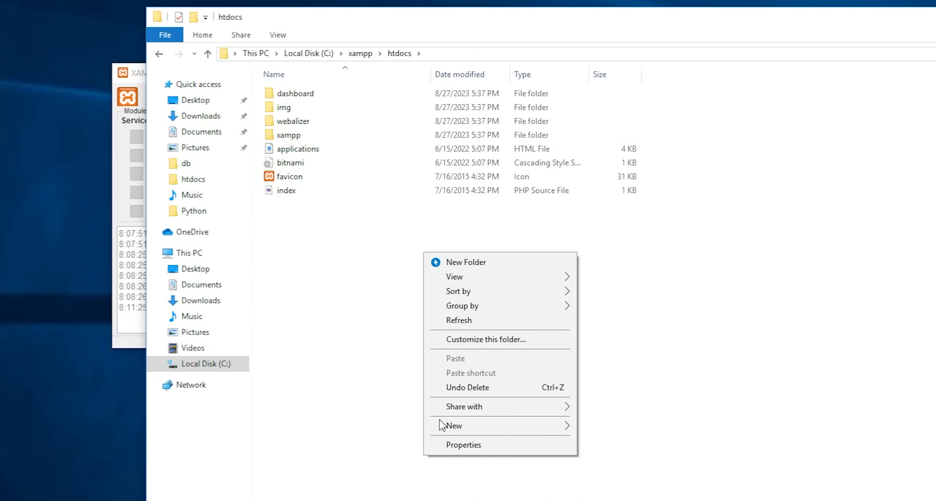
mouse_move(444, 424)
click(584, 426)
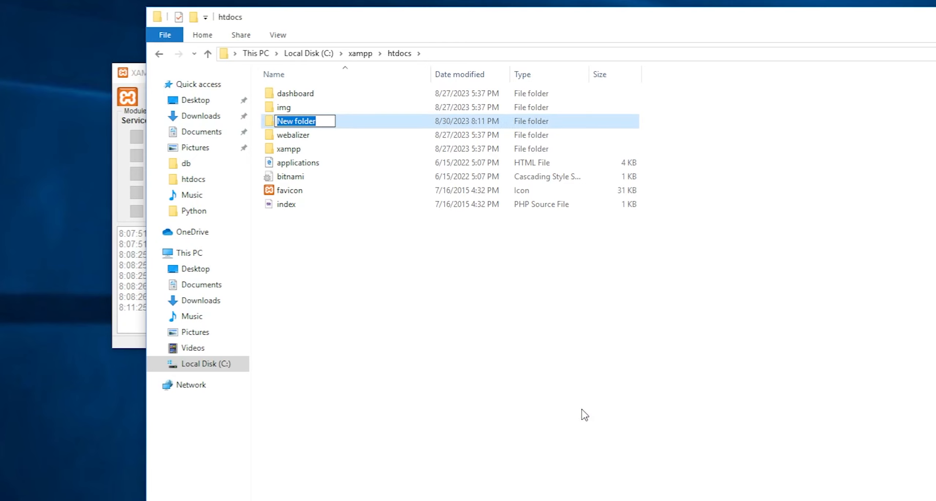
text(WP)
key(Return)
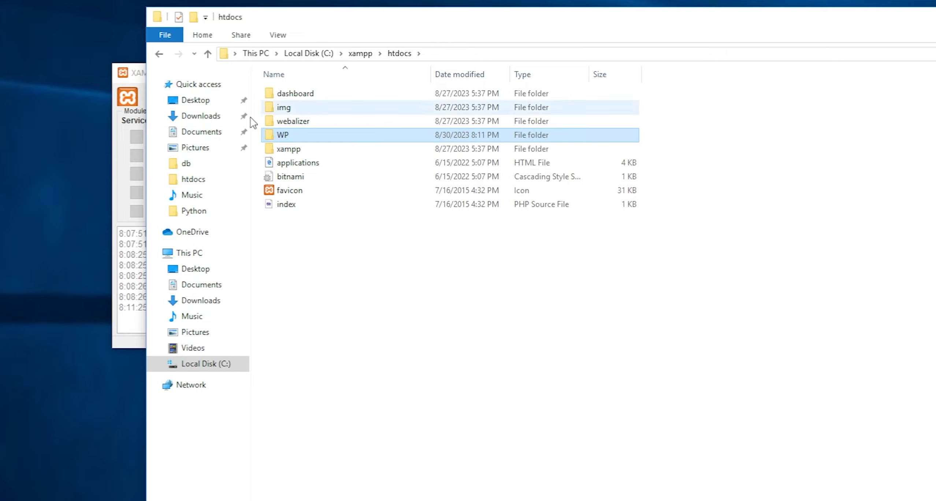
drag(59, 64, 307, 138)
- Inside WP, extract the WordPress zip to a wordpress-6.3-en_GB folder
double_click(307, 138)
right_click(324, 94)
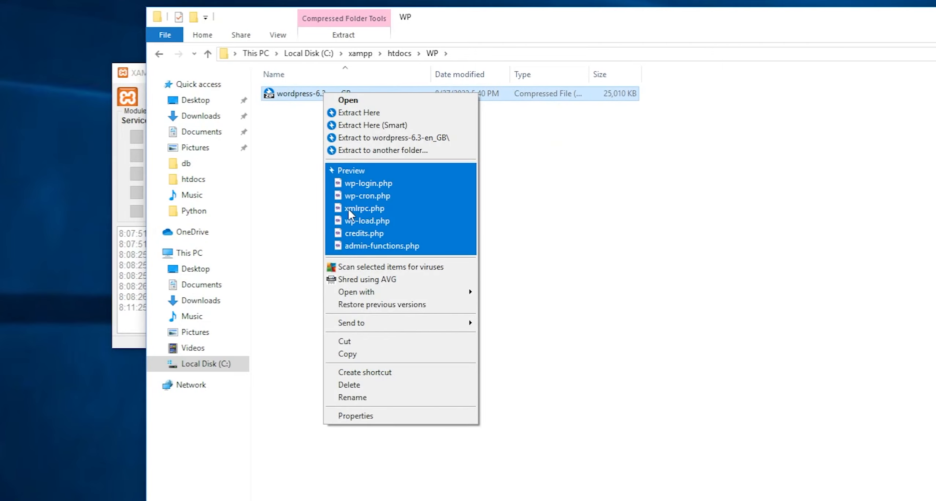
click(366, 140)
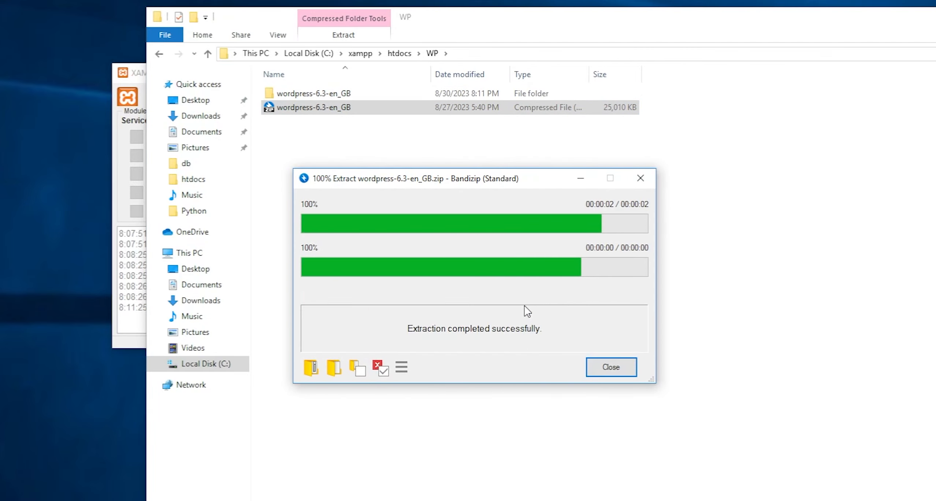
click(608, 372)
- Move the inner wordpress files up into WP and delete the empty wordpress-6.3-en_GB folder
double_click(304, 94)
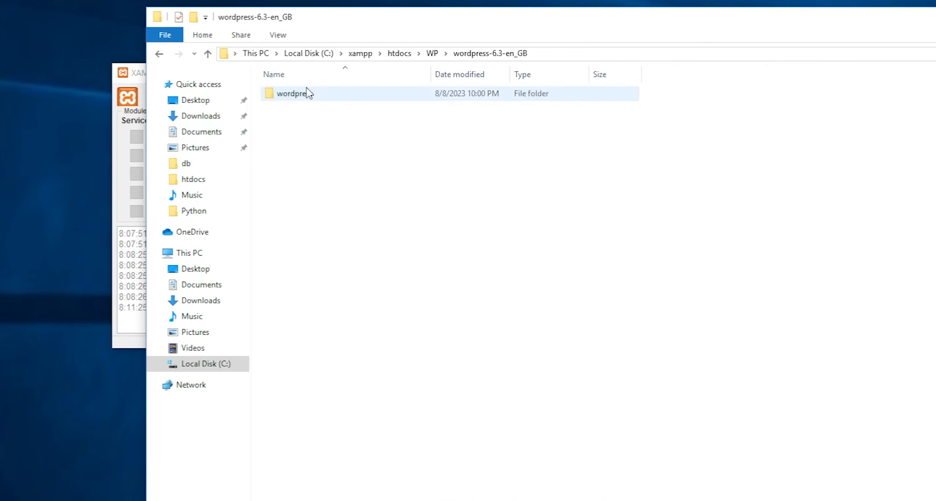
double_click(303, 94)
drag(311, 433, 433, 57)
click(433, 53)
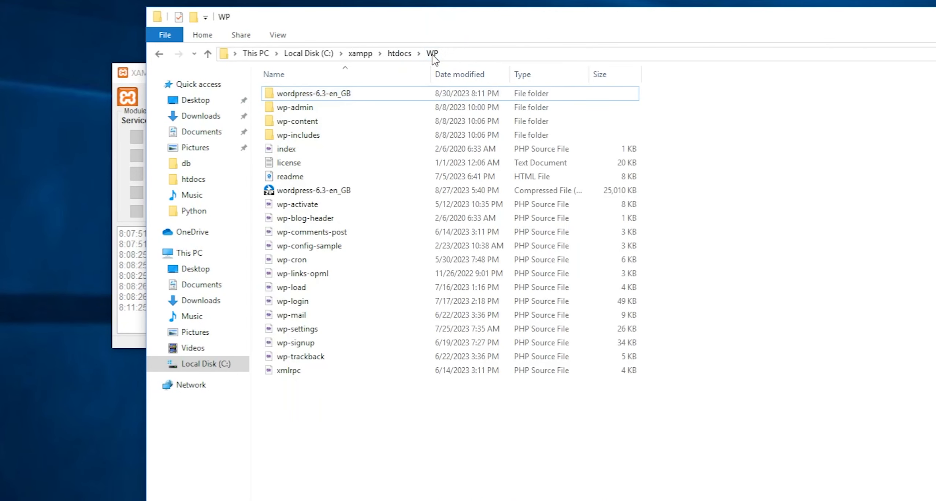
key(Delete)
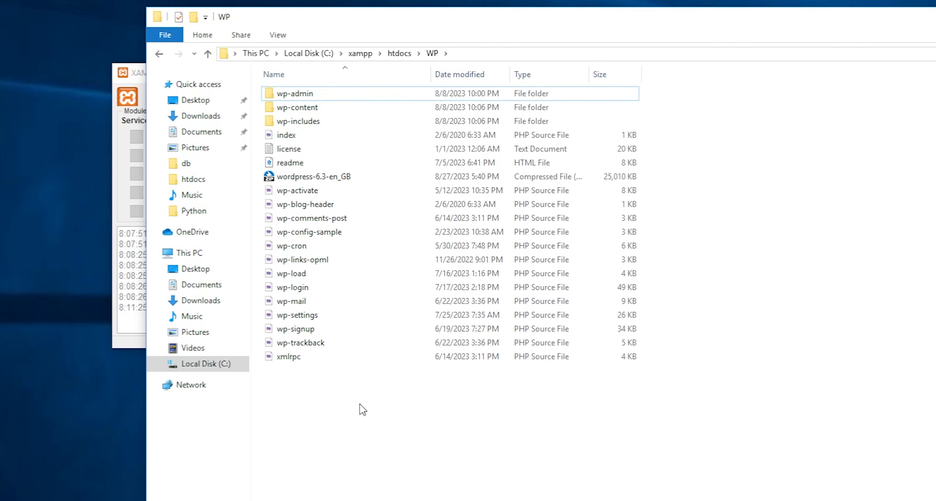
- Check the WP folder contents, then close File Explorer
drag(359, 407, 333, 90)
click(378, 409)
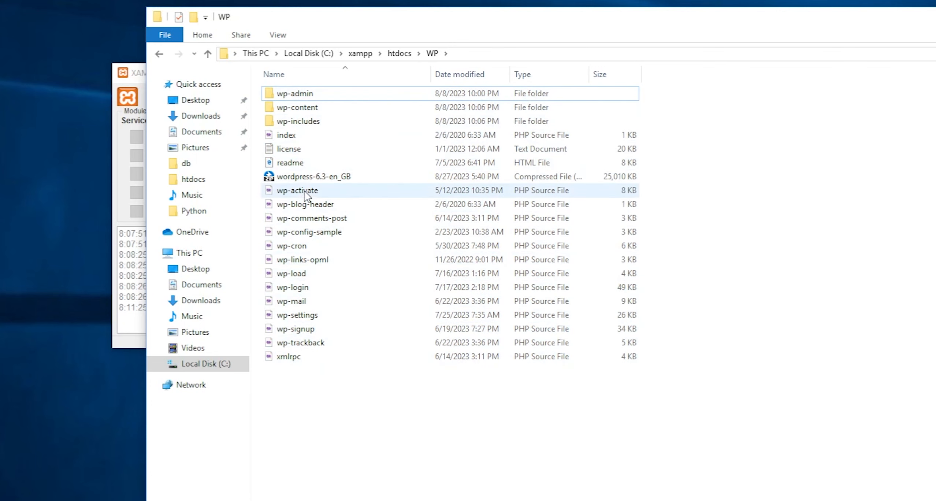
click(309, 178)
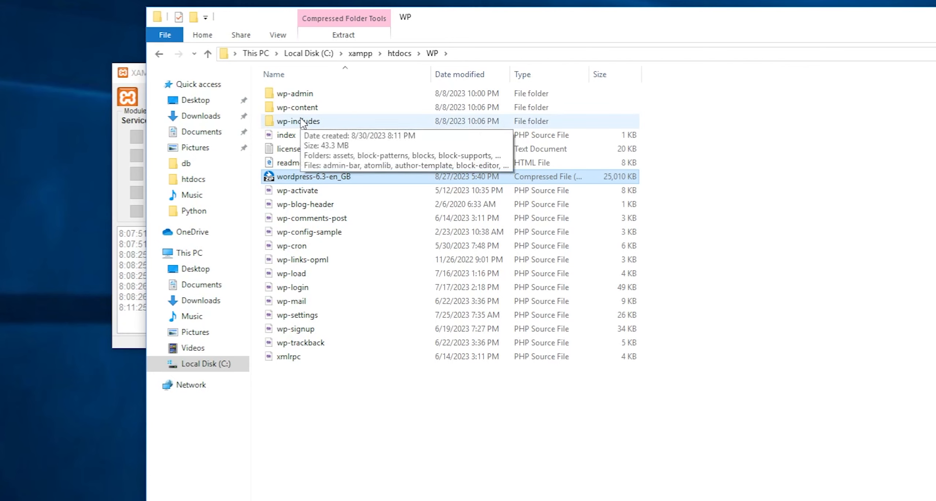
click(376, 411)
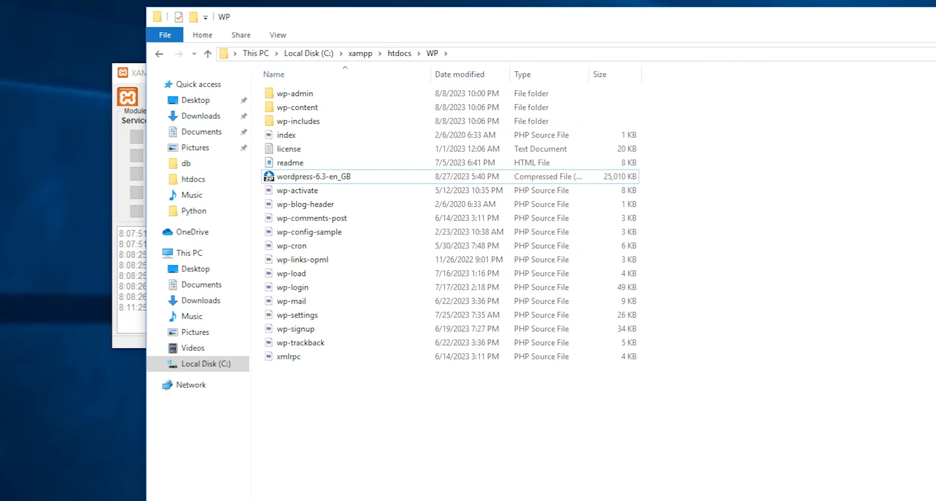
click(935, 17)
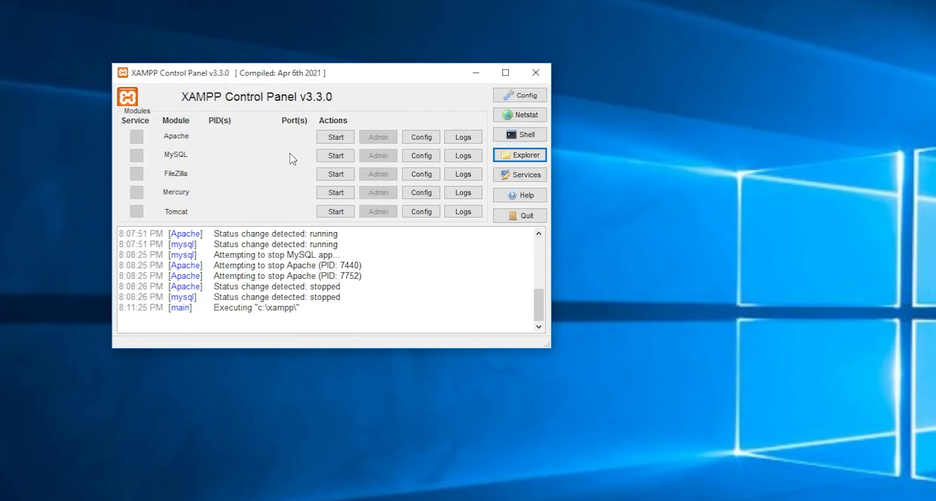
- Start the MySQL and Apache modules, then close the control panel window
click(331, 156)
click(335, 138)
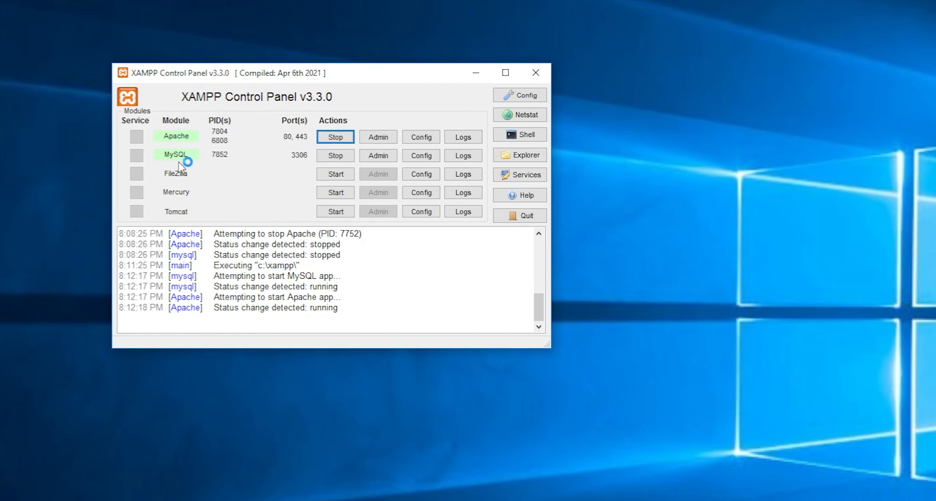
click(526, 74)
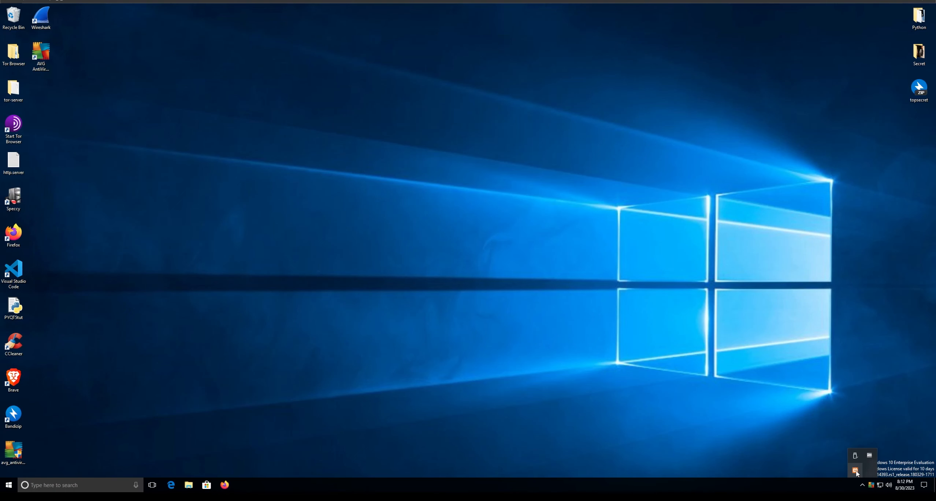
- Show the control panel from the tray icon's Show / Hide, then hide it again
right_click(856, 472)
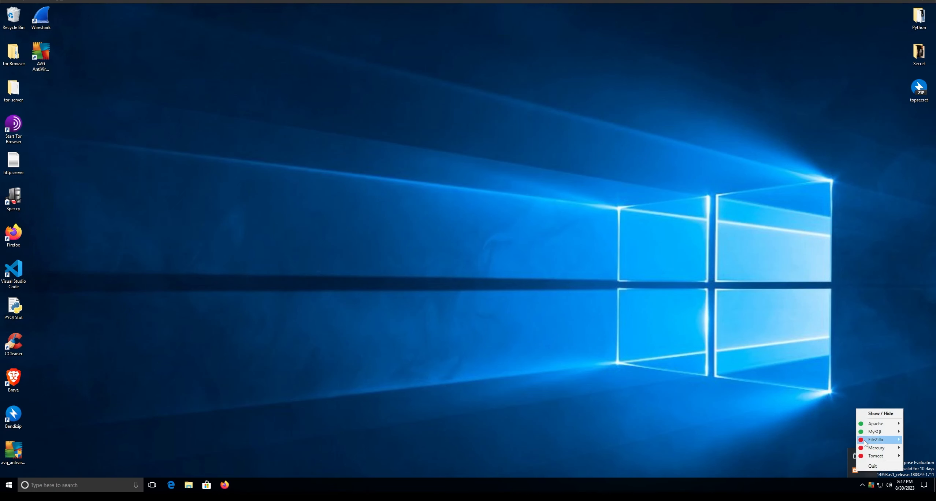
click(880, 414)
click(505, 152)
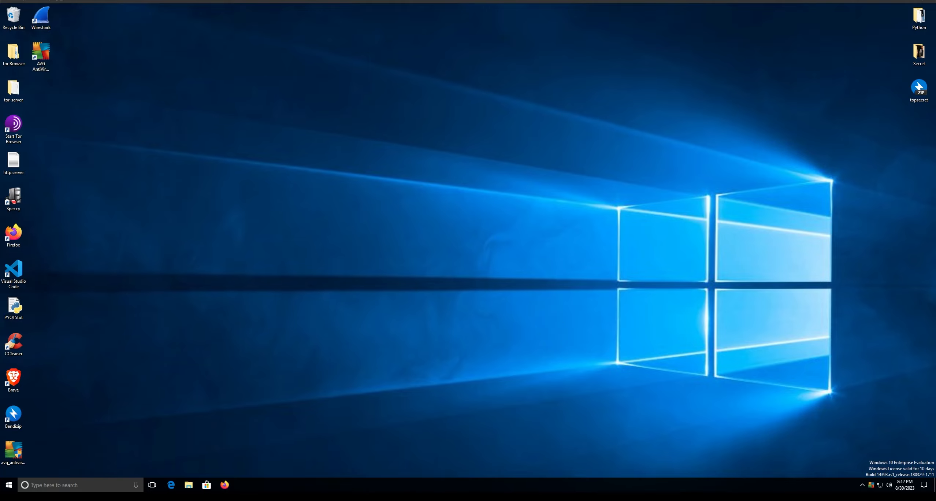
- Open Firefox and load localhost/phpmyadmin
click(224, 485)
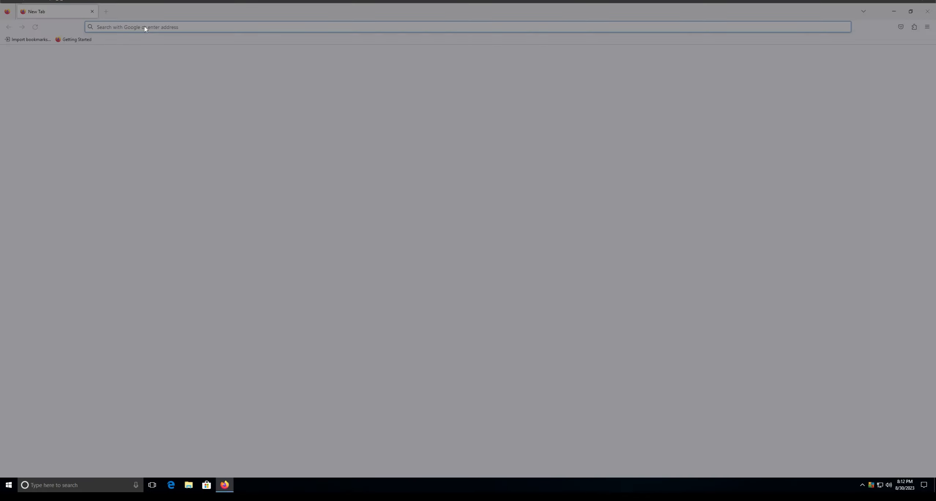
click(145, 27)
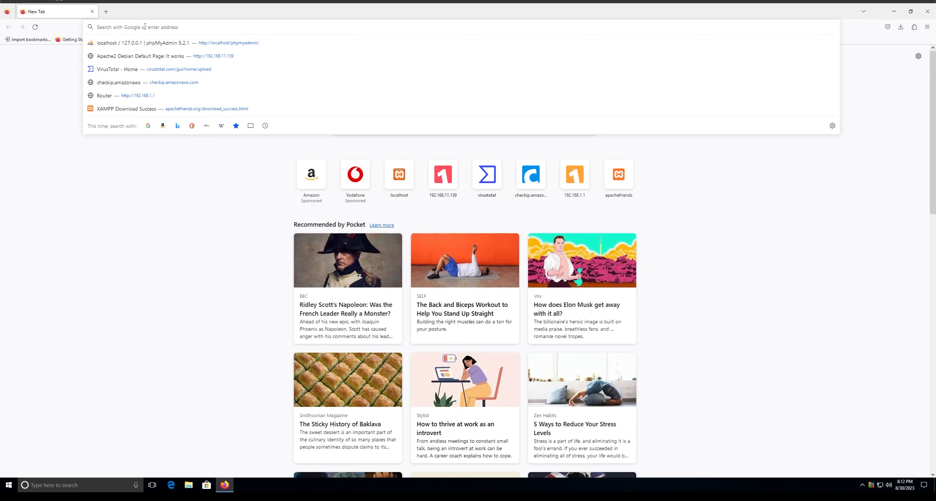
text(localhost/phpmyadmin)
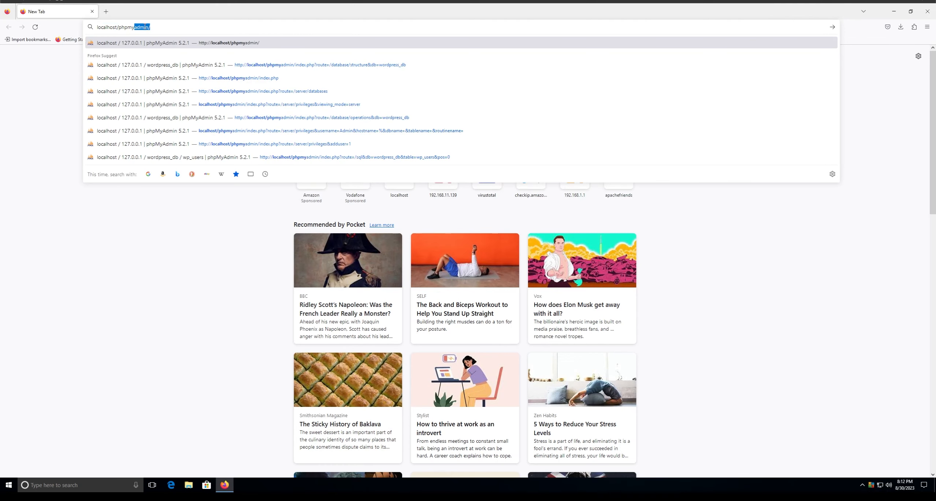
key(Return)
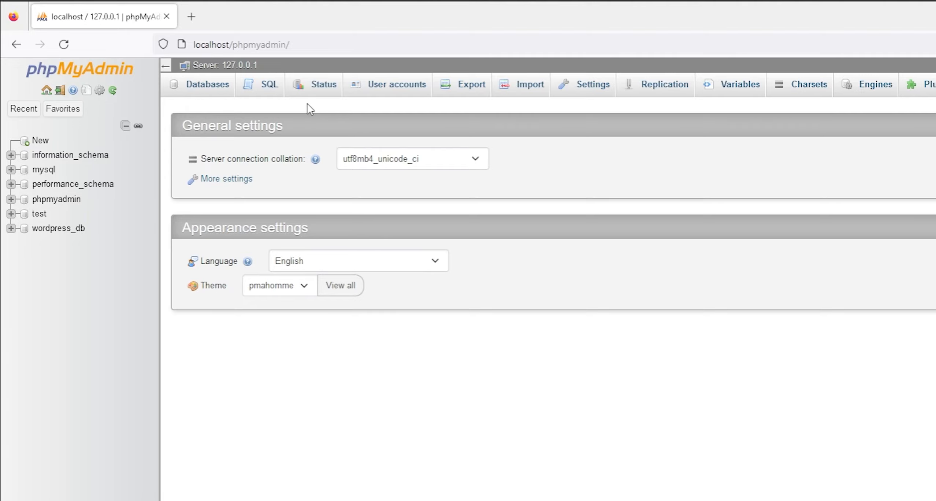
- View the Databases list, type WP as a new database name, then open wordpress_db
click(213, 86)
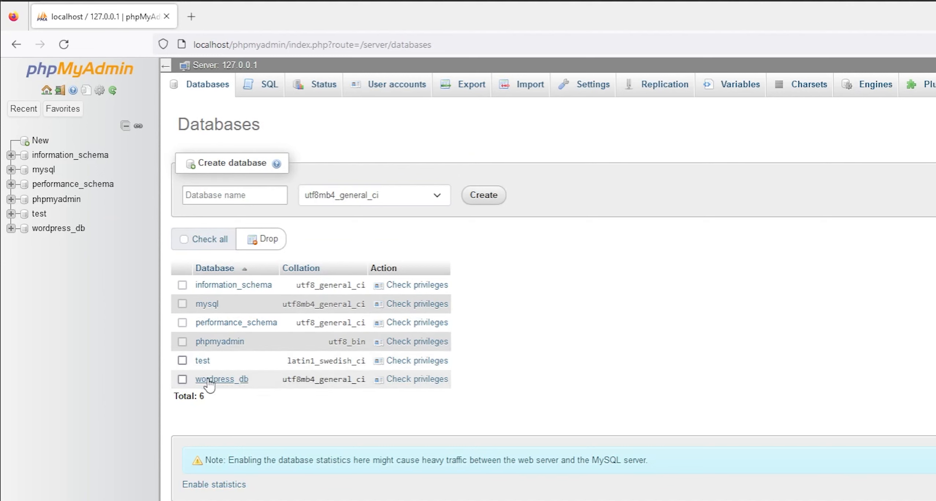
click(41, 142)
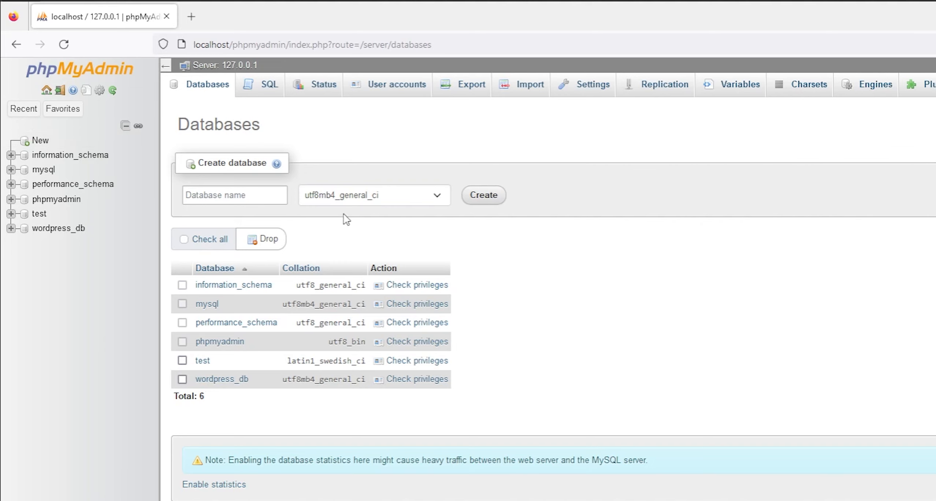
click(211, 198)
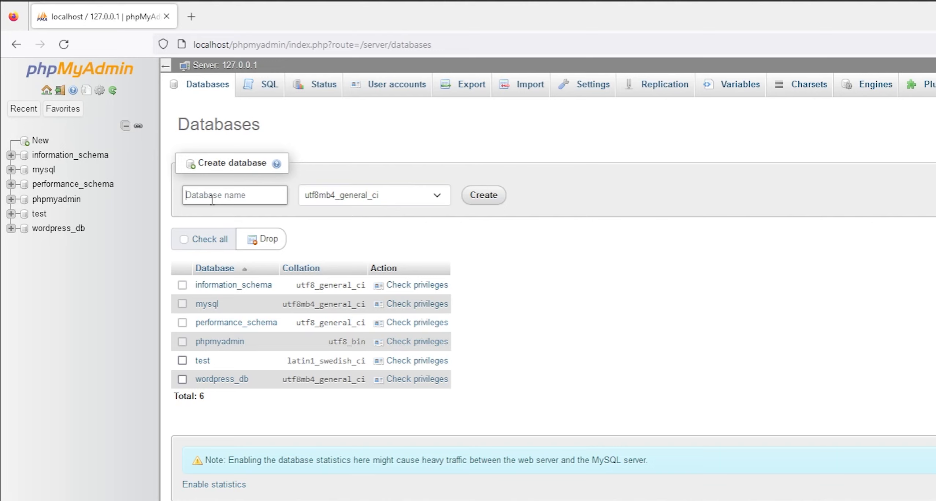
text(WP)
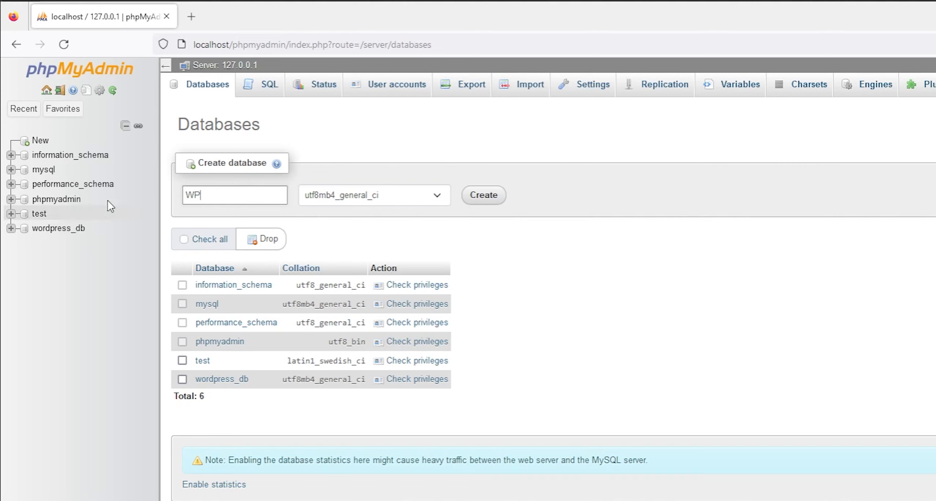
click(58, 228)
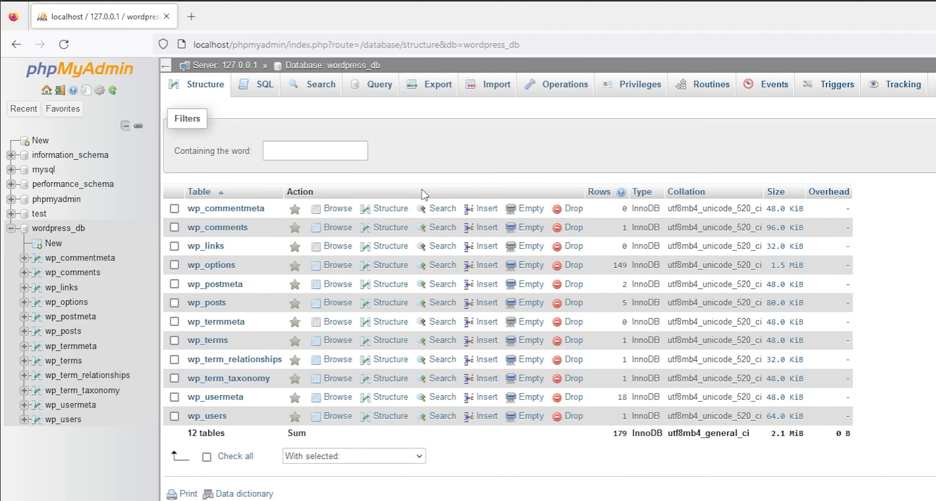
- Mark wp_ tables and choose Drop twice, cancelling back to the table list each time
click(174, 209)
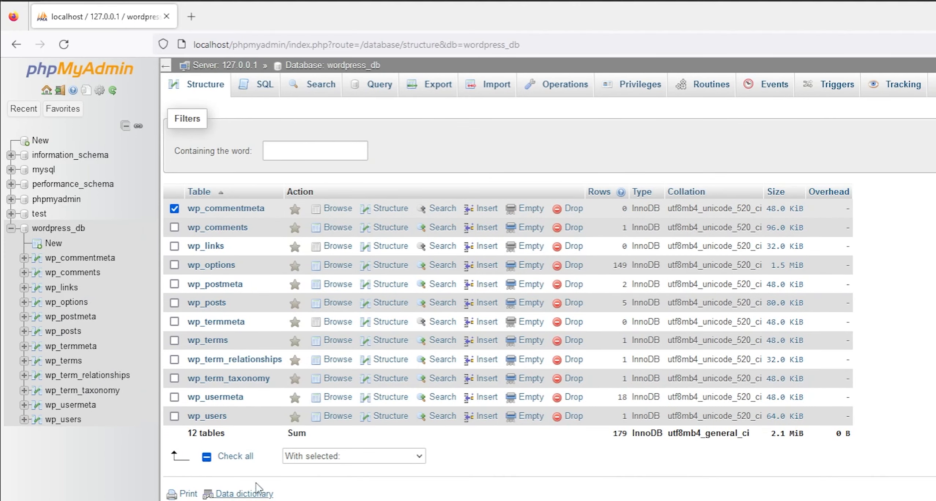
click(311, 458)
click(301, 500)
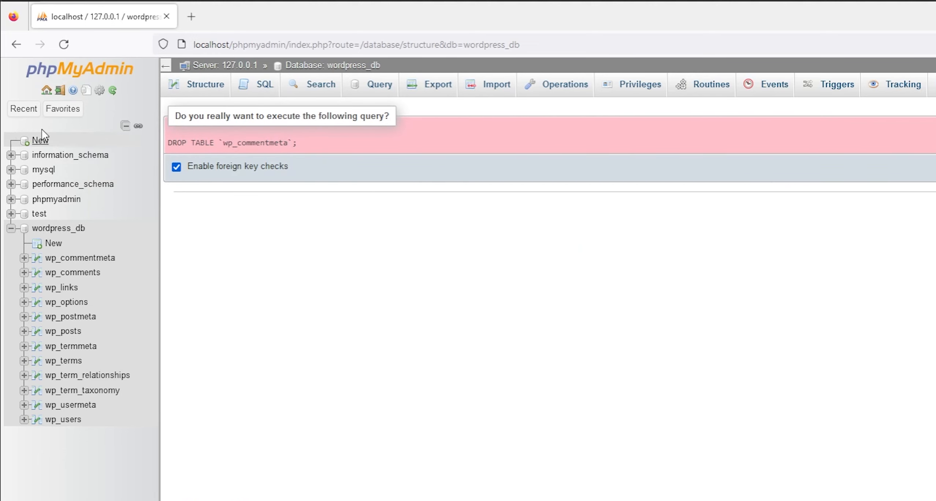
click(59, 229)
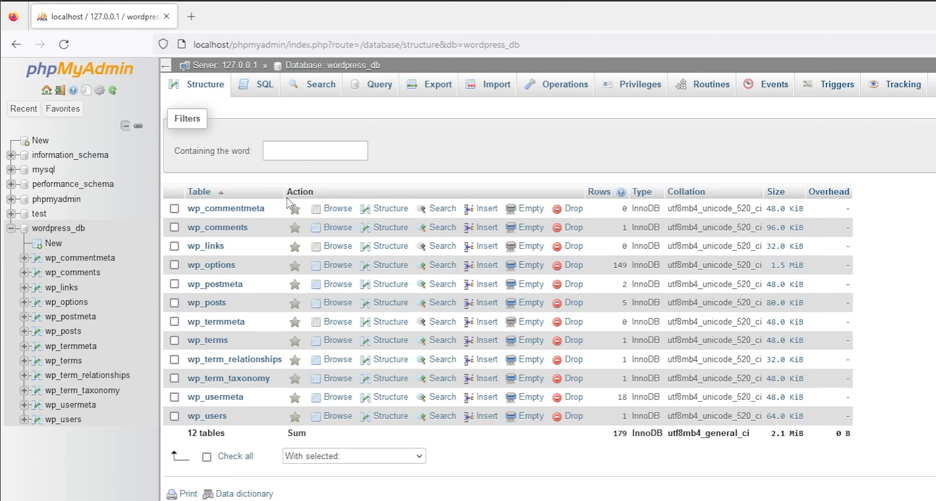
click(175, 208)
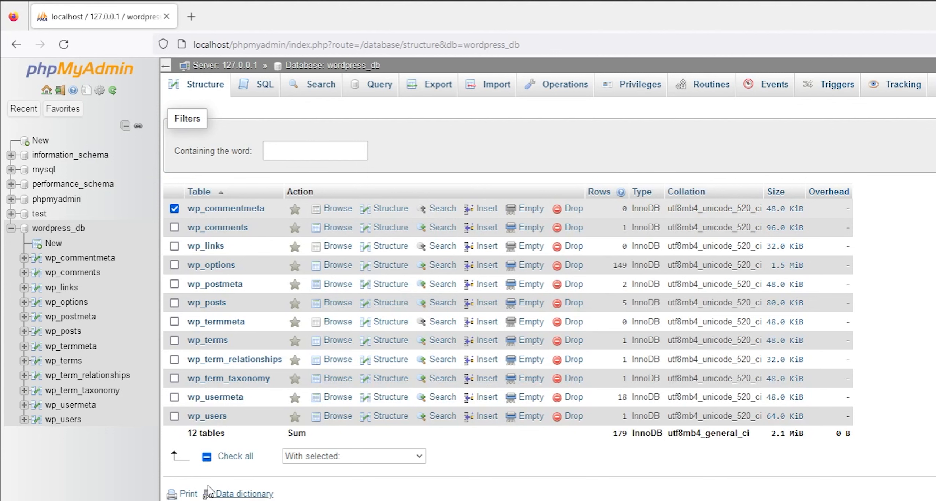
drag(219, 458, 233, 458)
click(354, 456)
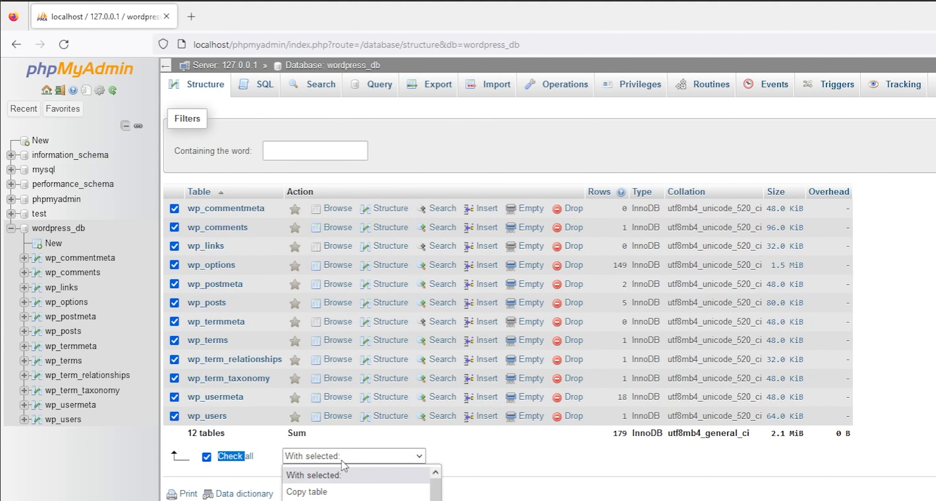
click(307, 500)
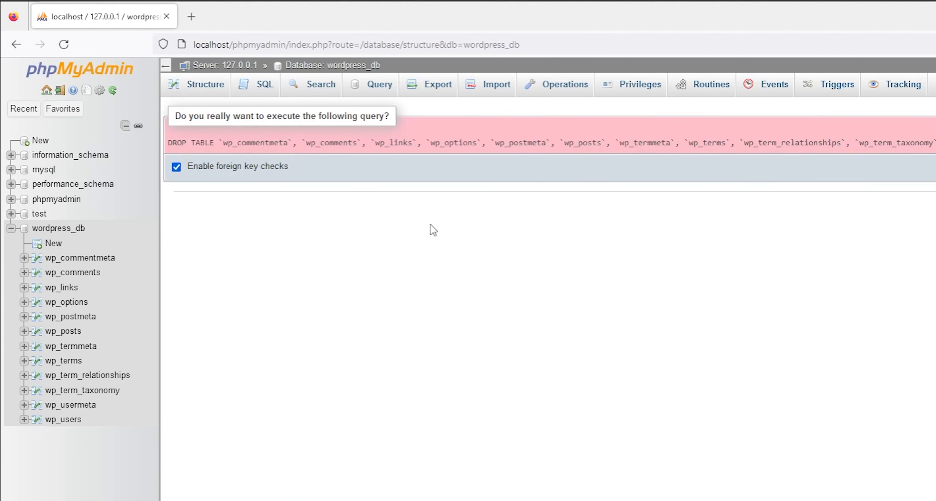
click(74, 231)
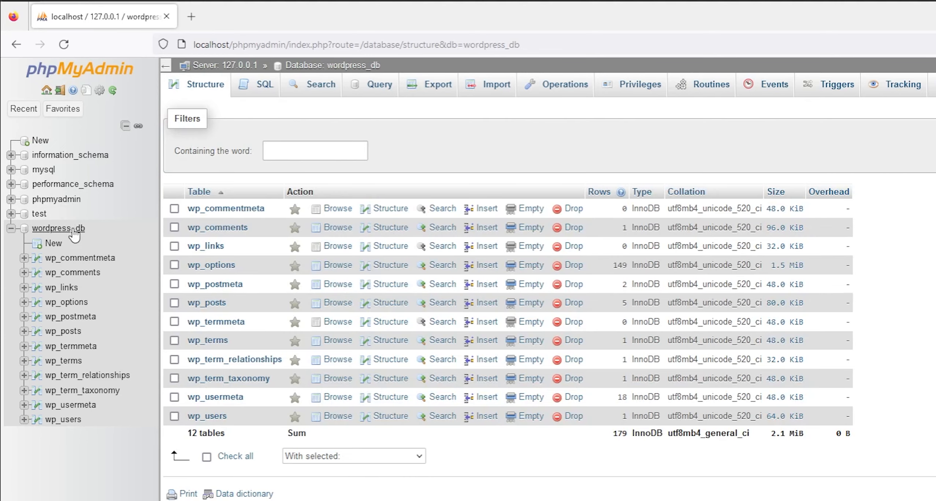
- Check all 12 wp_ tables, drop them with confirmation, and reopen the empty wordpress_db
click(174, 209)
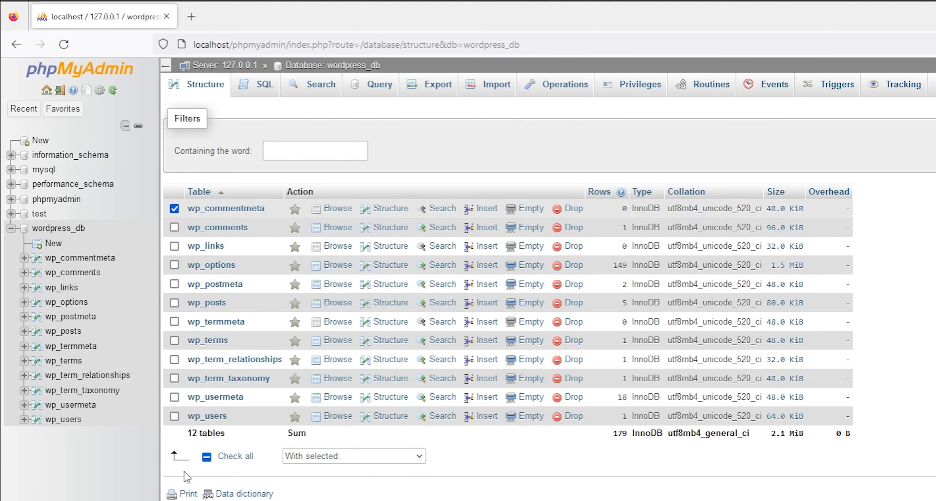
click(219, 456)
click(219, 456)
click(354, 457)
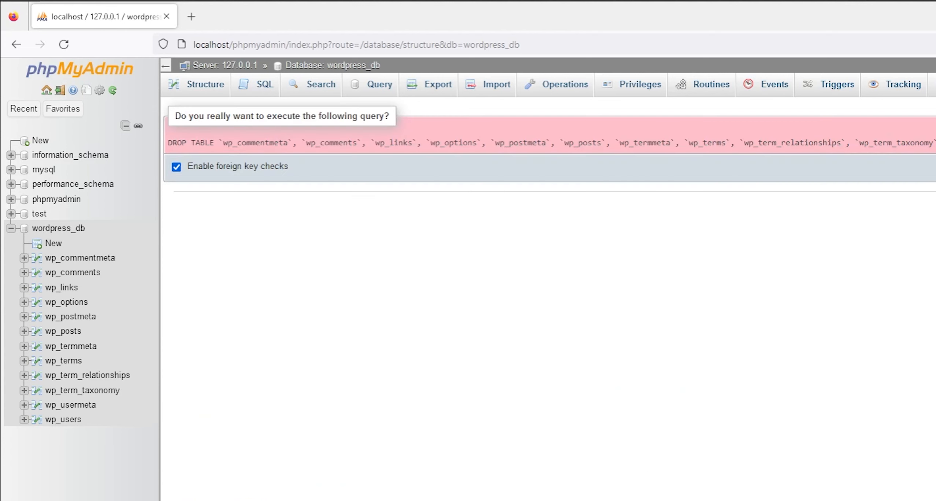
click(935, 166)
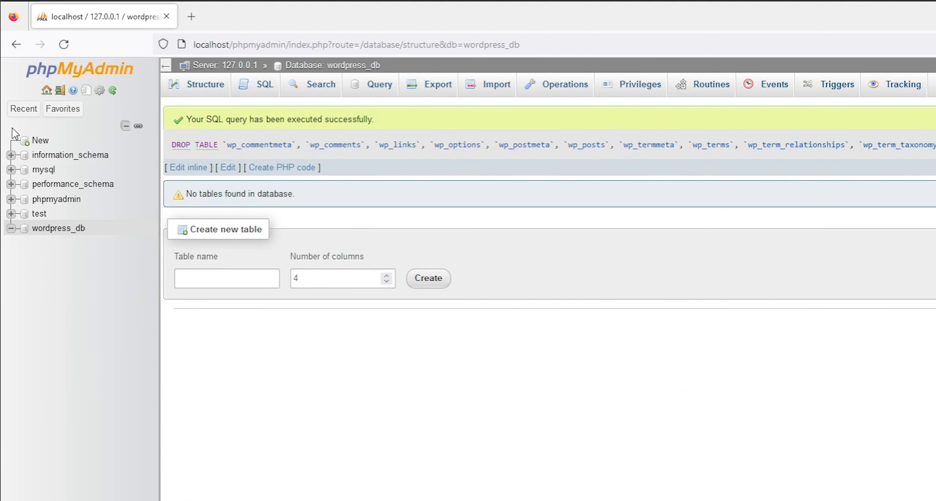
click(98, 91)
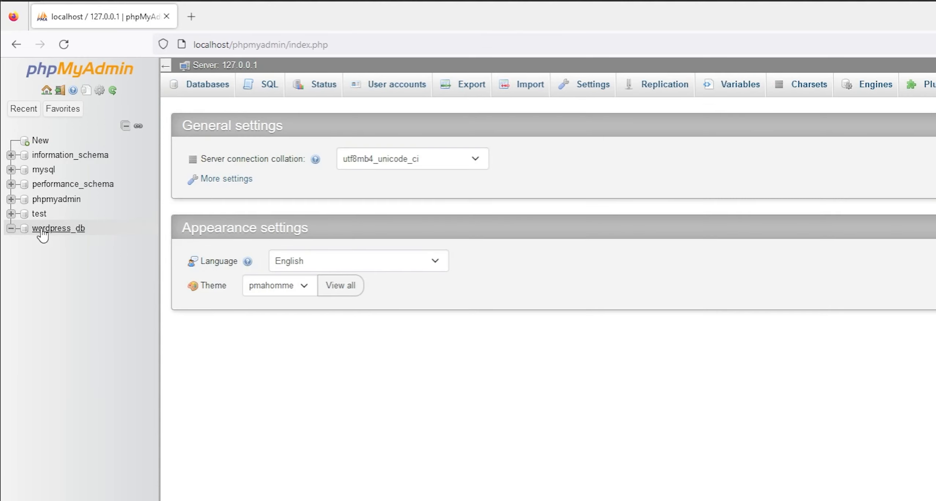
click(42, 230)
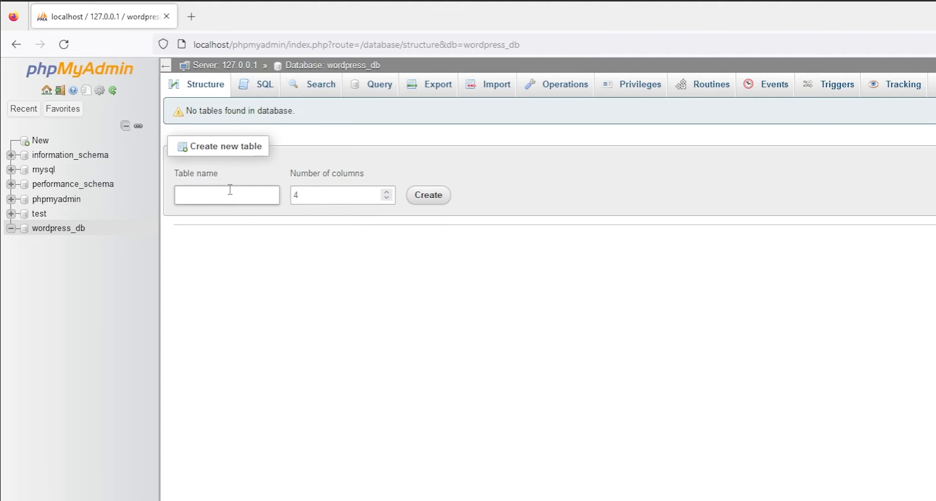
- From the phpMyAdmin home page, go to User accounts and choose Add user account
click(72, 76)
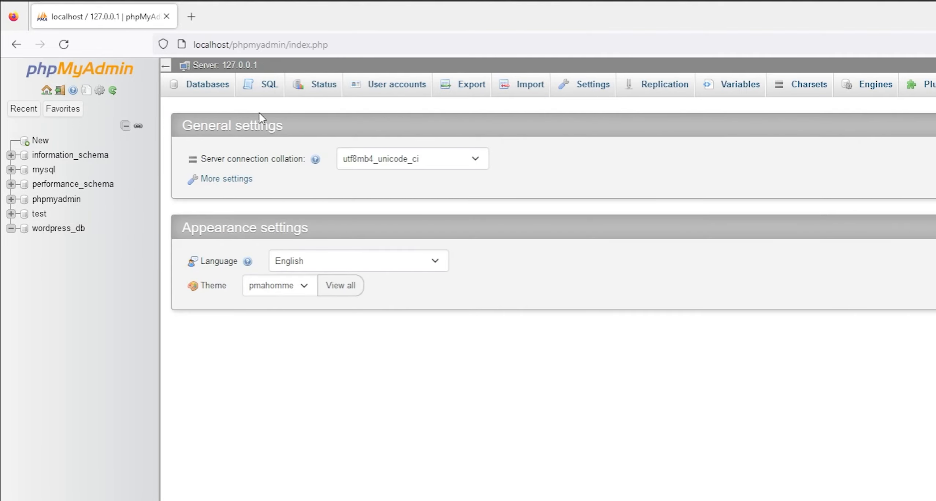
click(376, 94)
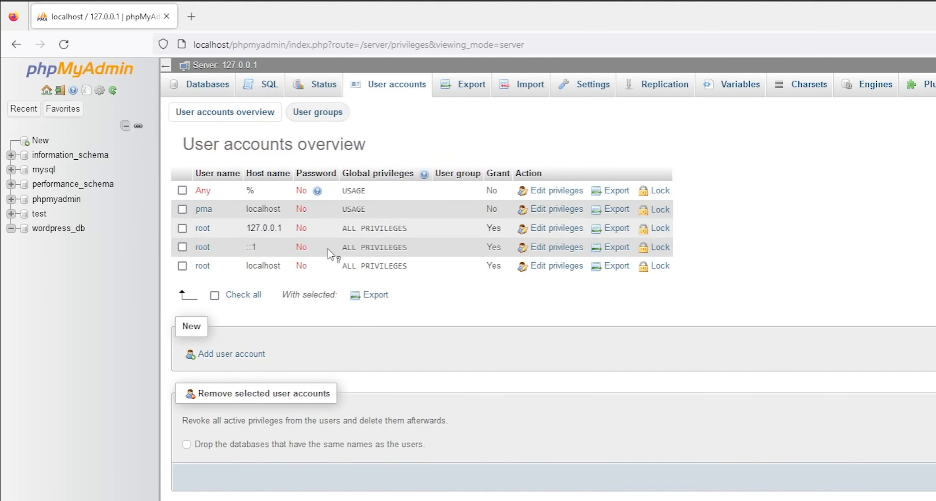
click(227, 355)
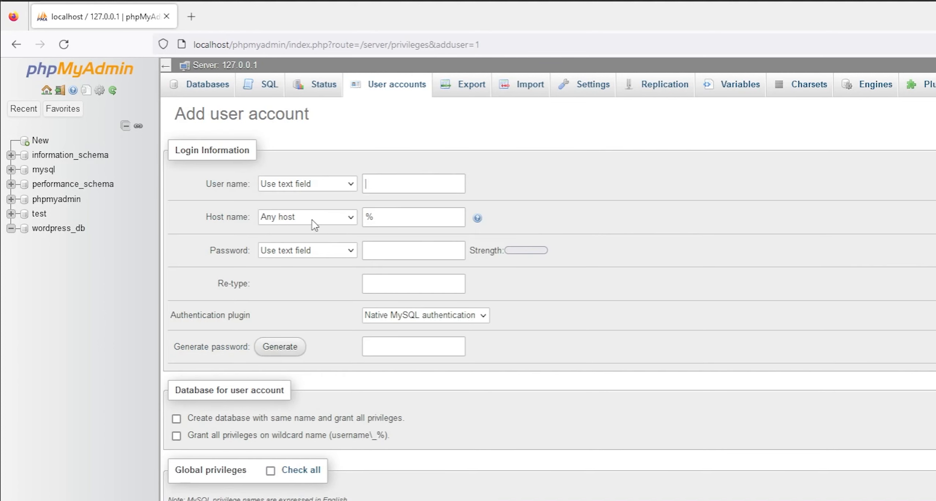
- Replace the autofilled user name and enter the account password in both password fields
click(394, 185)
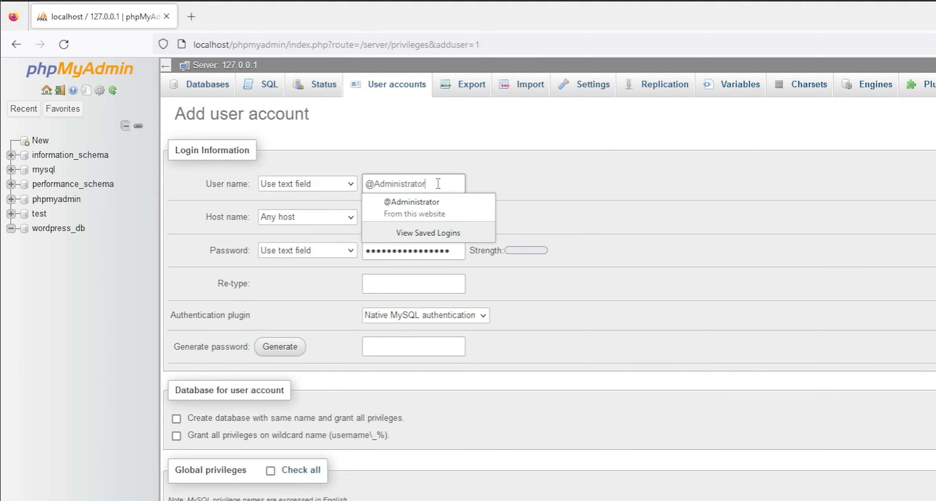
drag(436, 185, 377, 175)
click(459, 161)
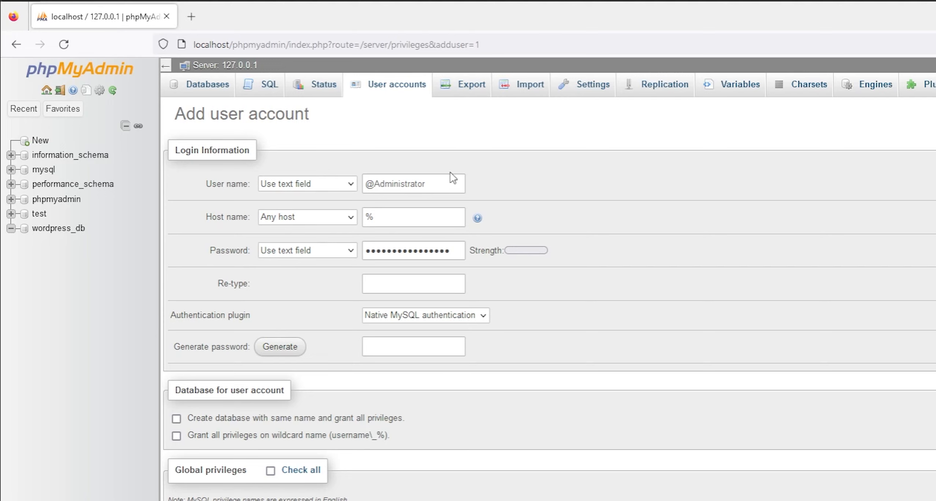
click(419, 183)
drag(365, 183, 437, 183)
drag(367, 251, 489, 256)
text(a)
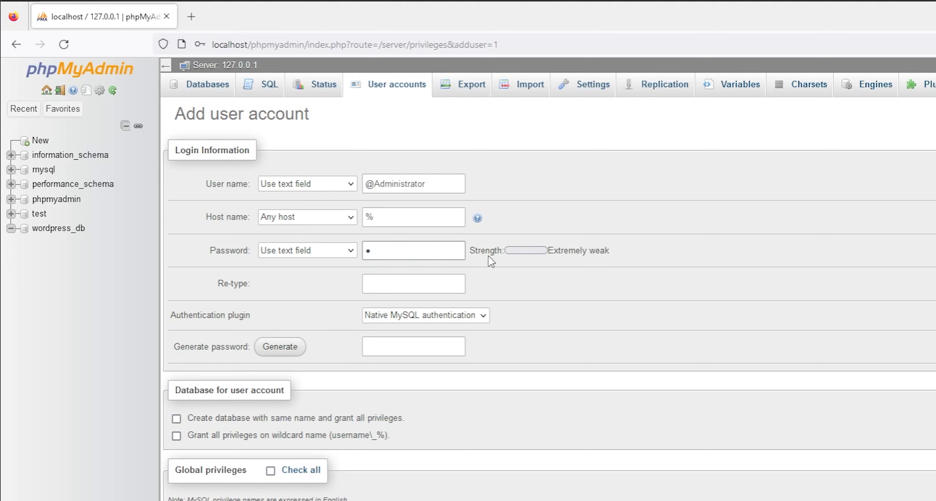
text(************)
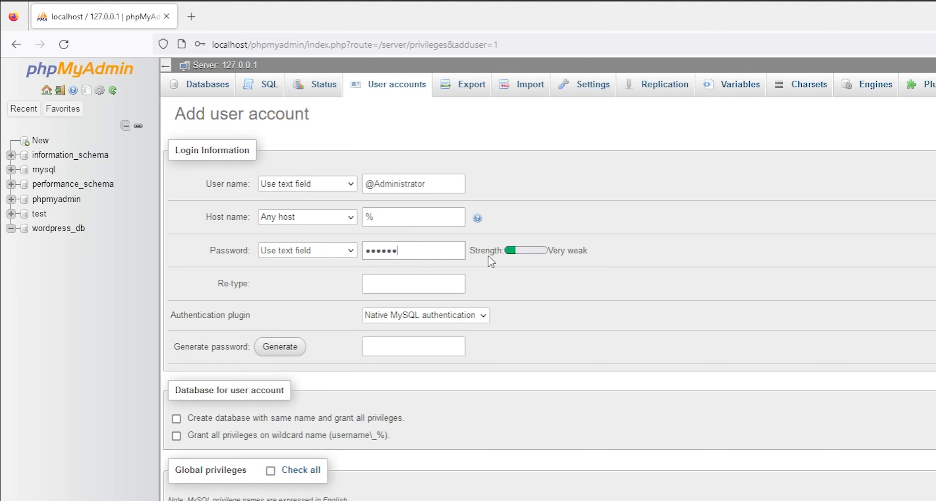
text(*)
click(386, 280)
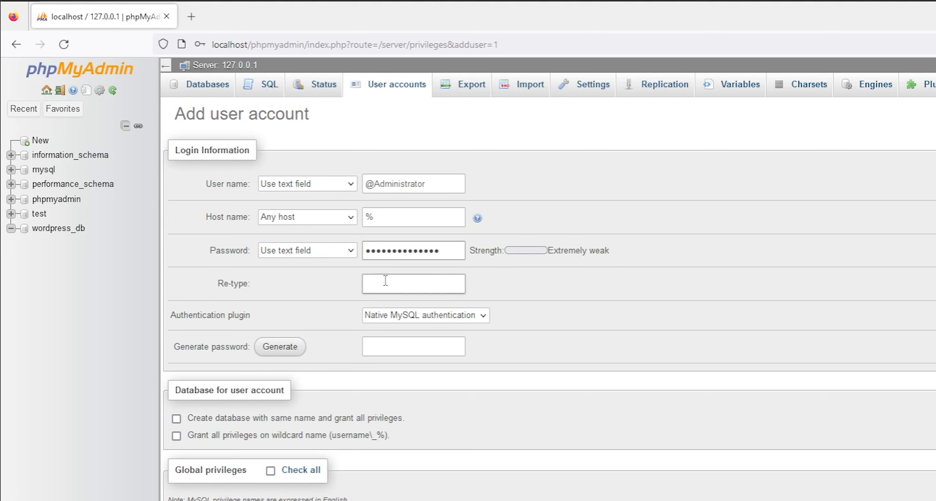
text(**************)
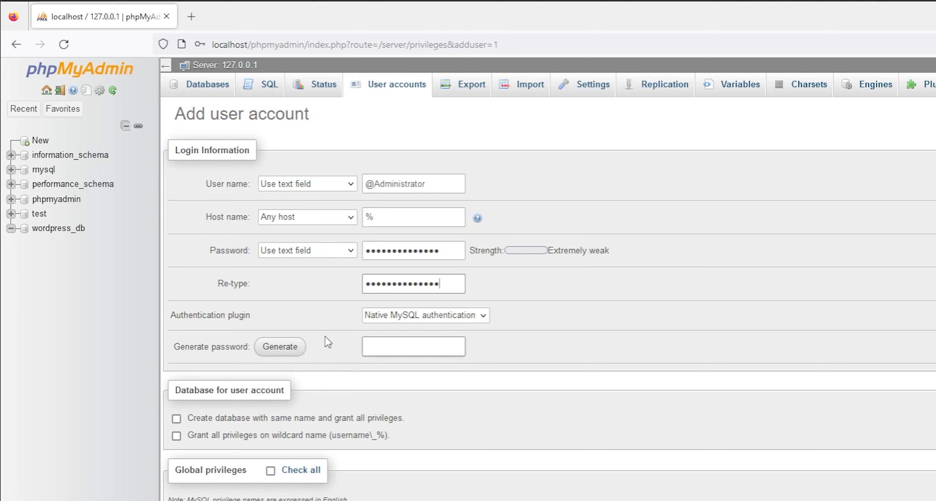
- Tick Create database with same name and grant all privileges, then decline Firefox's login update
click(177, 419)
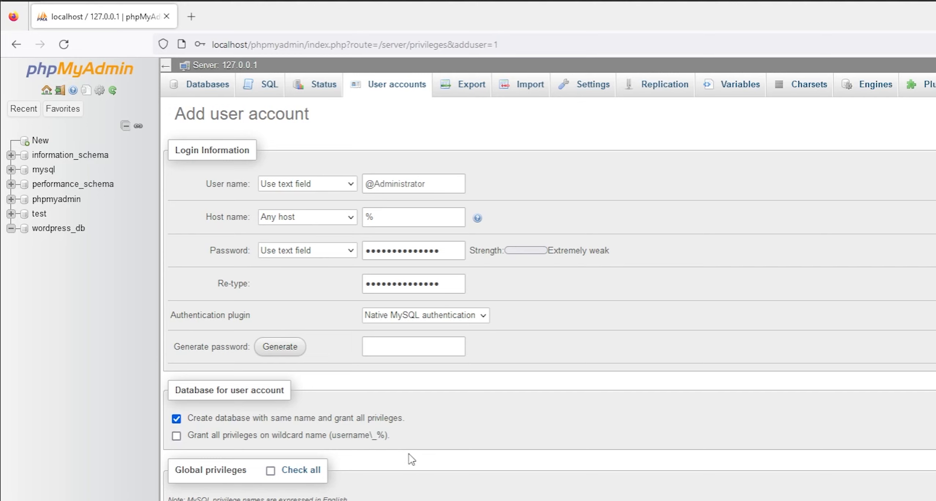
click(230, 438)
click(244, 437)
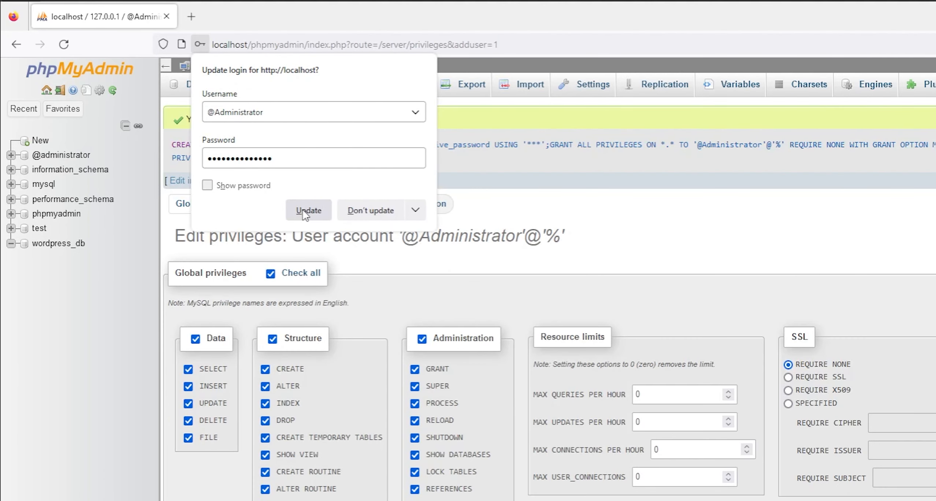
click(307, 211)
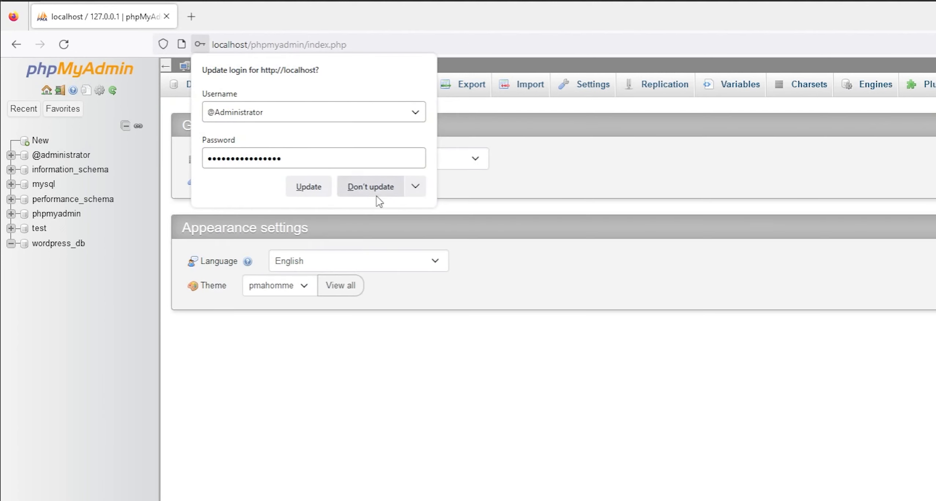
click(376, 193)
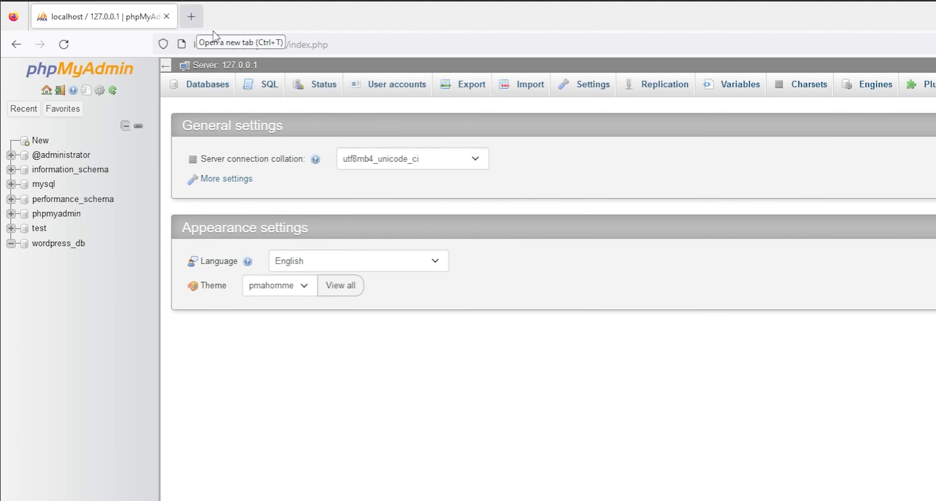
click(265, 45)
- Load localhost/WP and begin the WordPress database setup
text(localhost/)
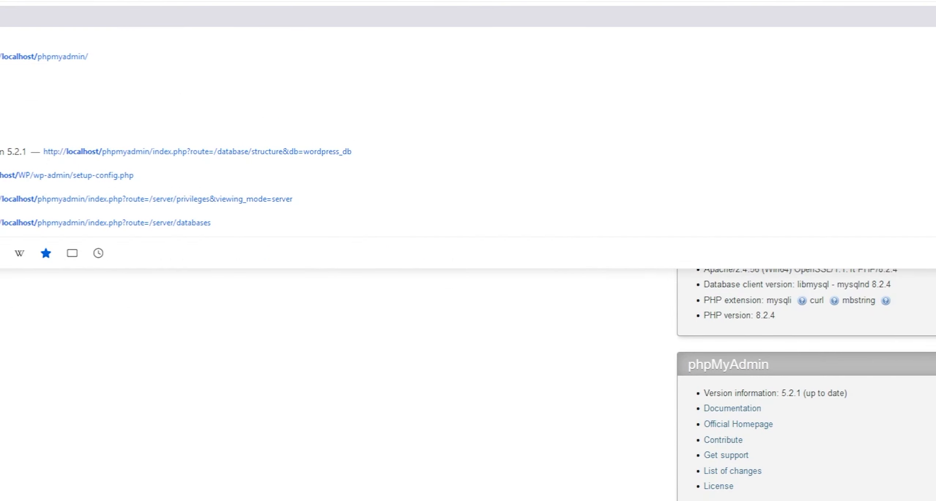
text(WP)
key(Return)
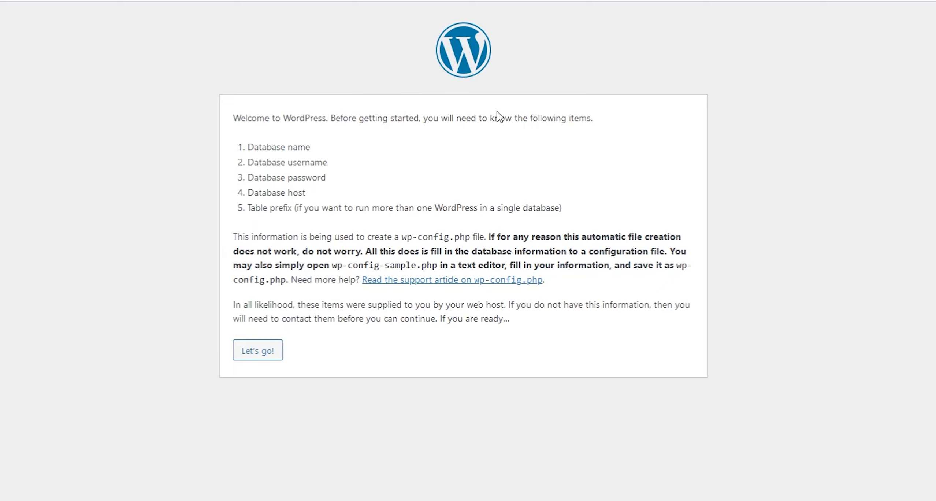
click(274, 358)
- Set Database Name to wordpress_db, edit the revealed password, and submit the connection form
click(377, 151)
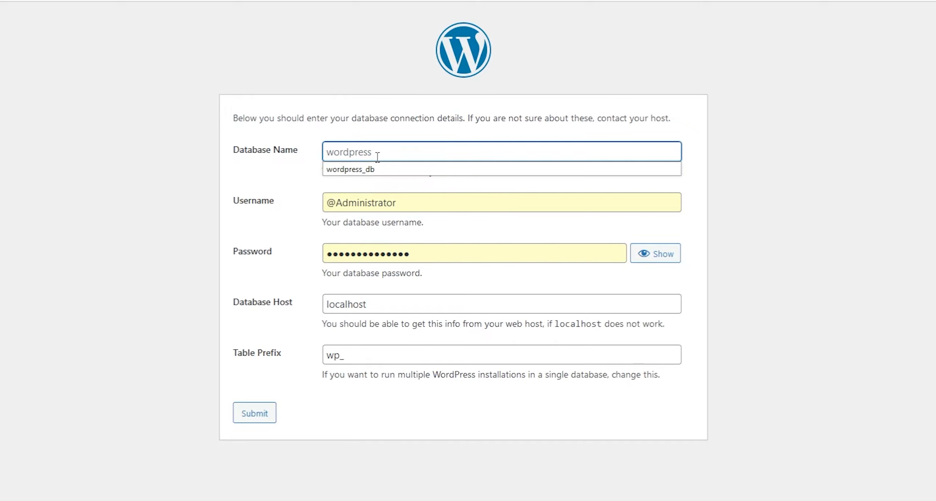
click(372, 169)
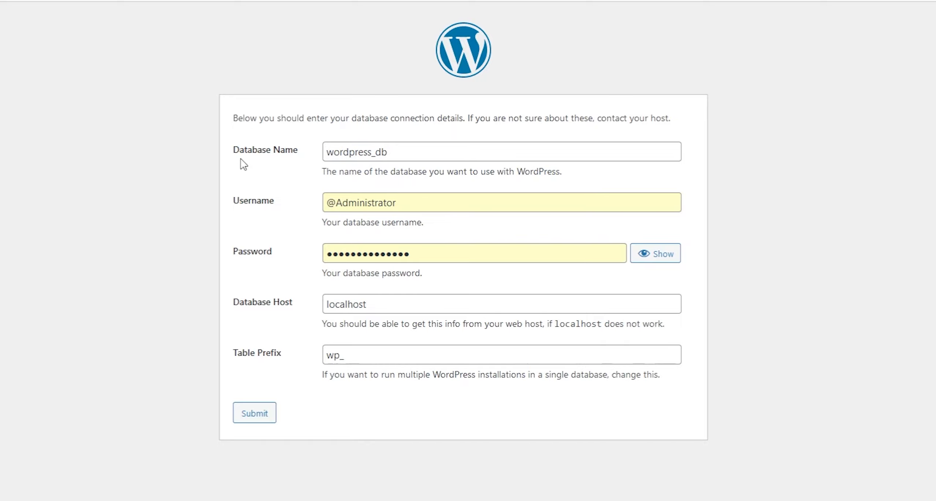
drag(233, 155, 368, 149)
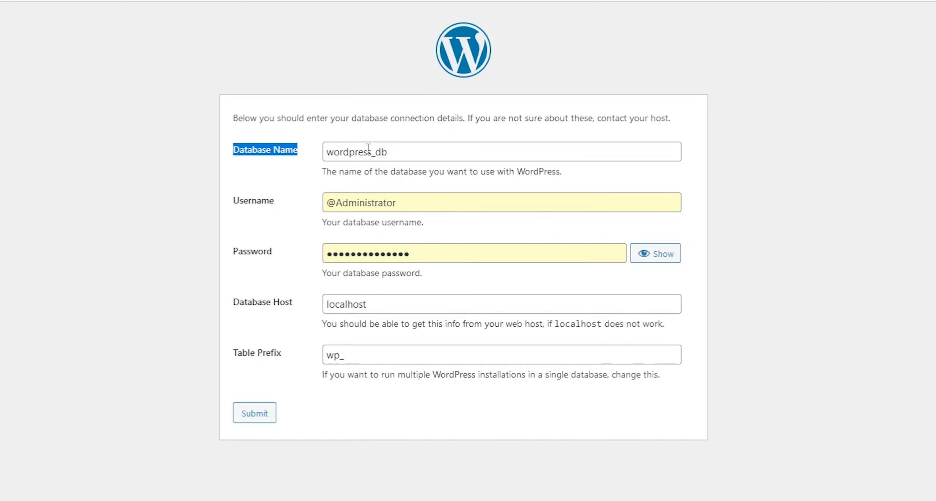
click(299, 206)
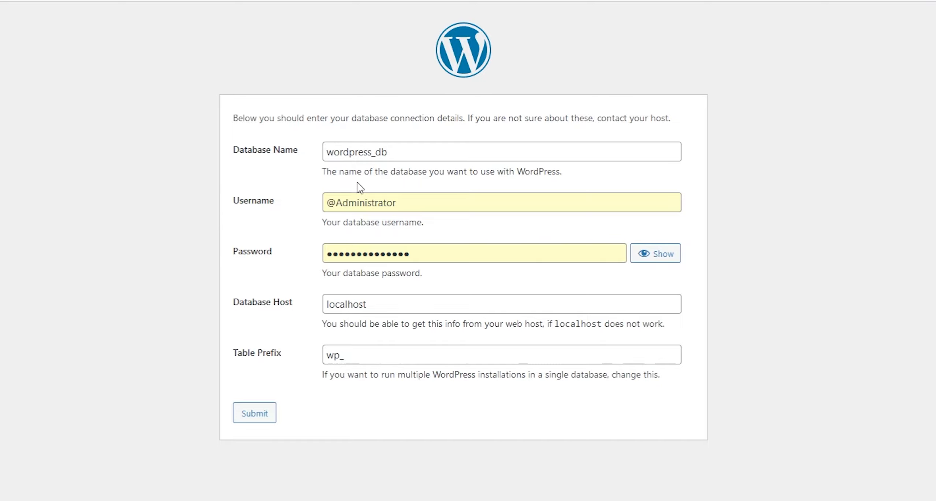
click(667, 257)
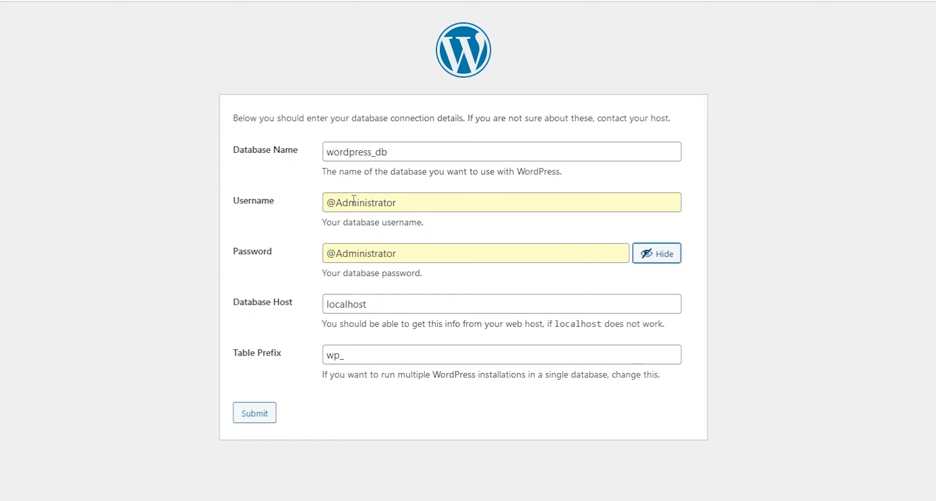
click(351, 255)
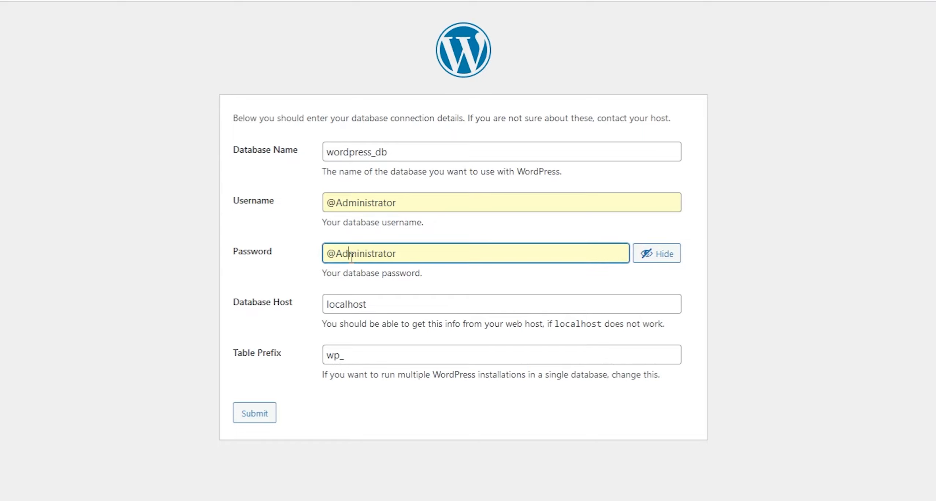
double_click(391, 256)
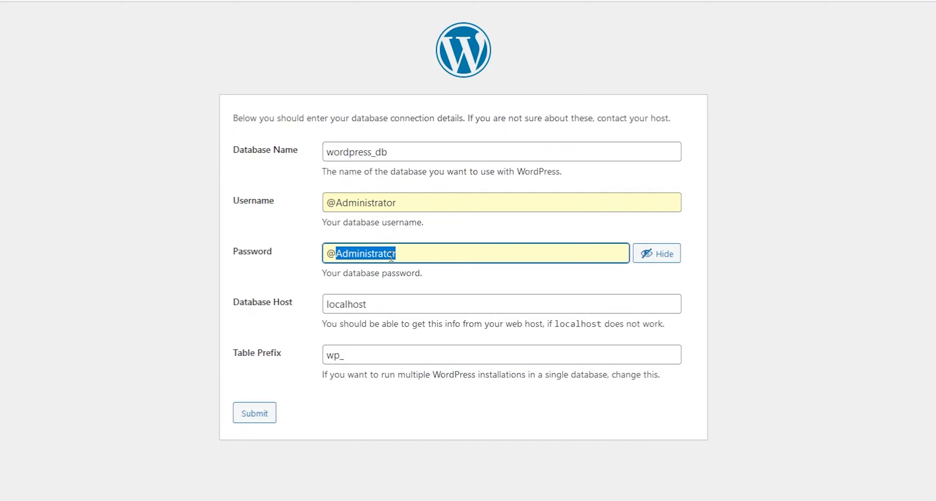
click(271, 418)
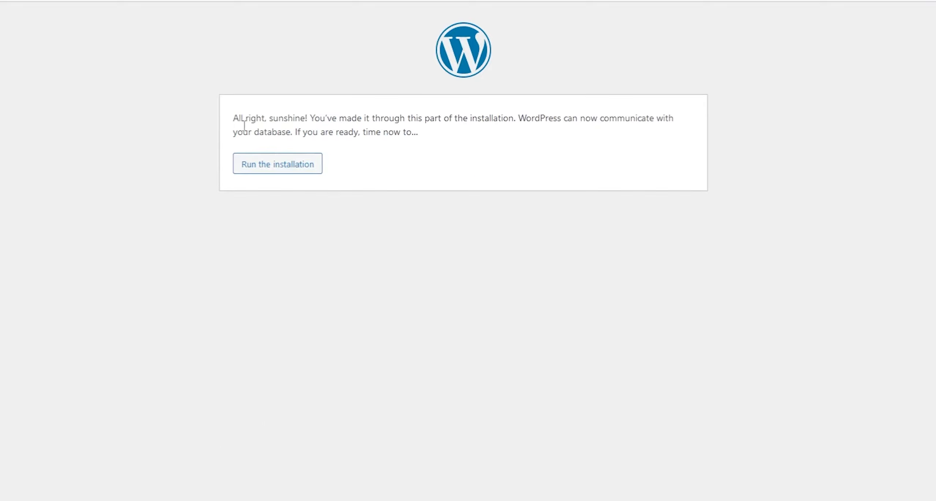
drag(234, 119, 283, 133)
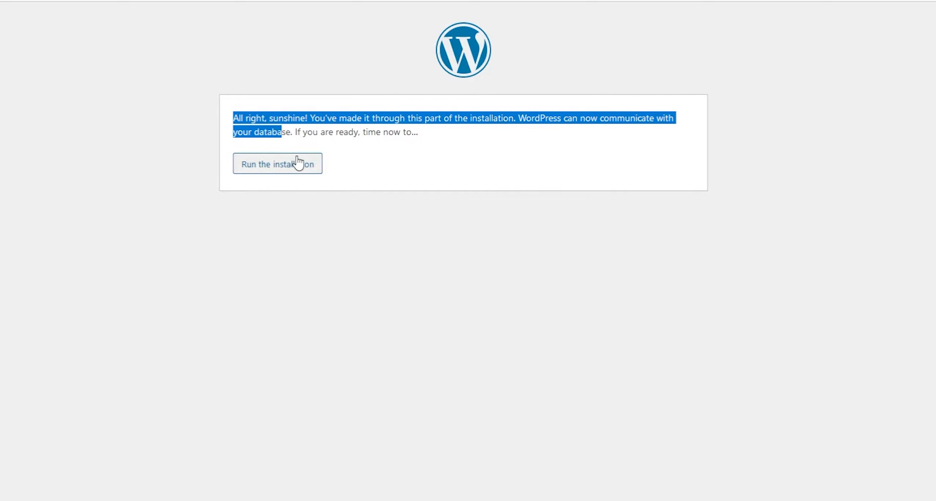
- Run the installation, set Site Title GR1FF1N WEB TUTORIAL, and fill the admin login from saved suggestions
click(298, 163)
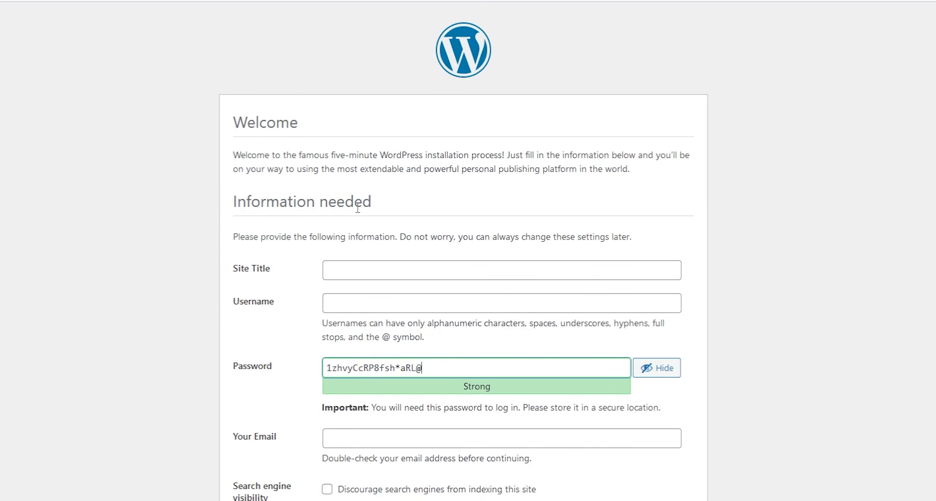
click(393, 264)
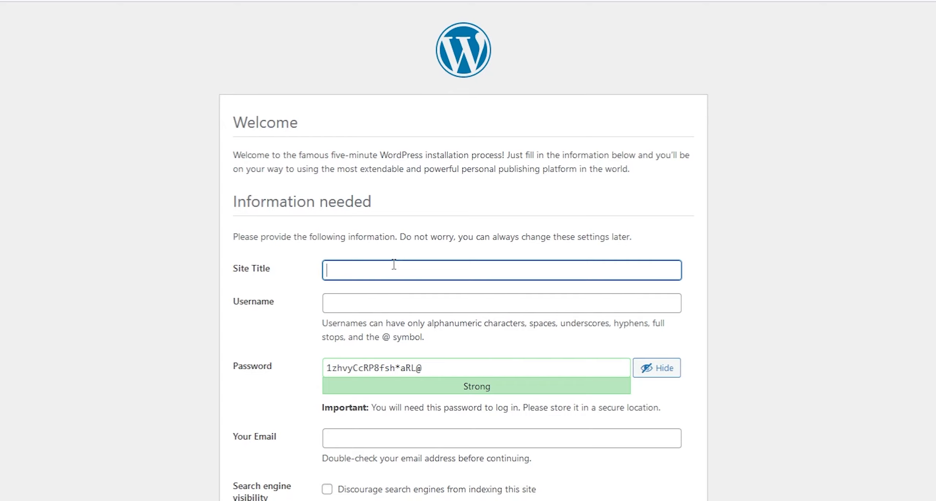
text(G)
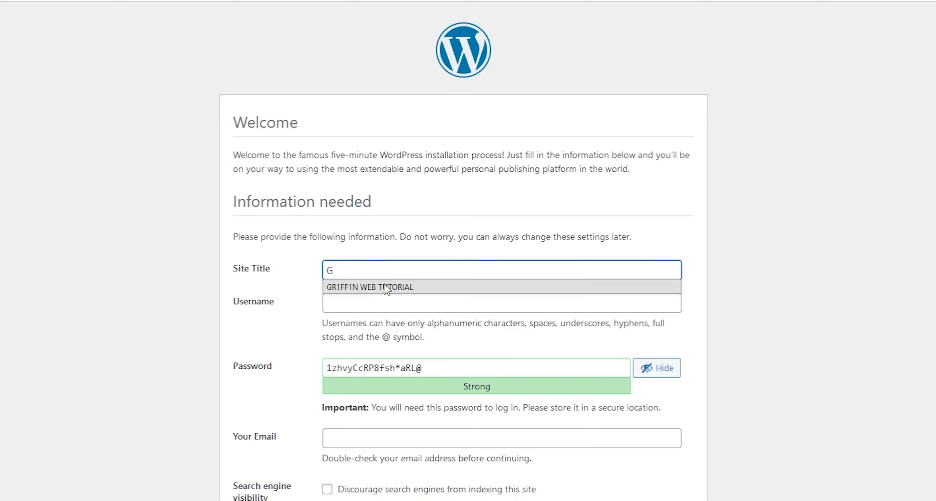
click(385, 288)
click(370, 305)
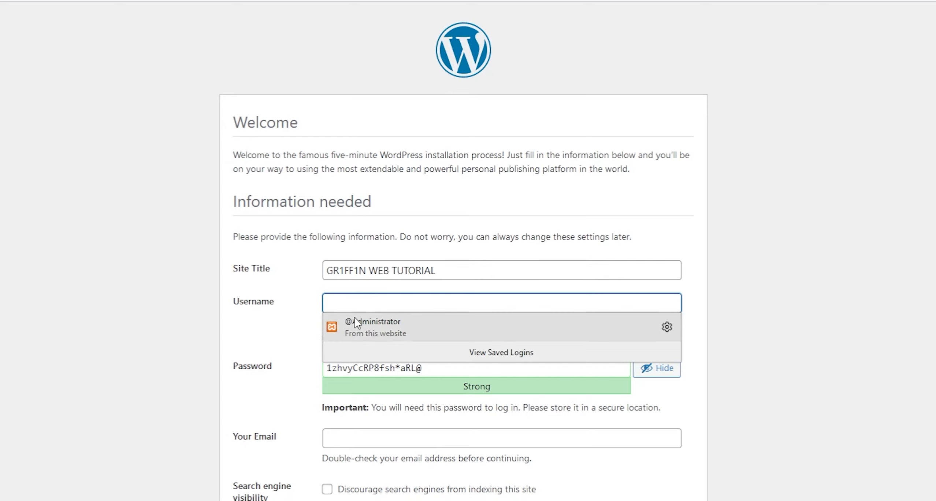
click(295, 337)
click(339, 309)
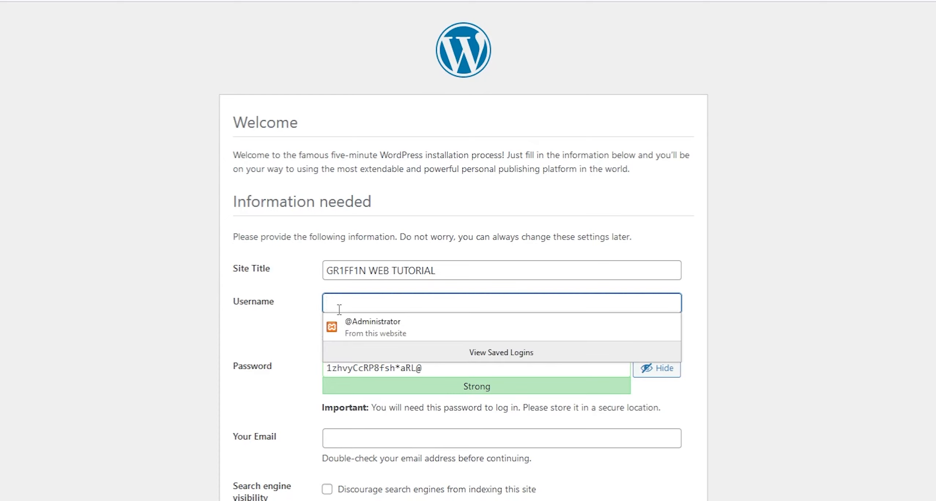
click(367, 327)
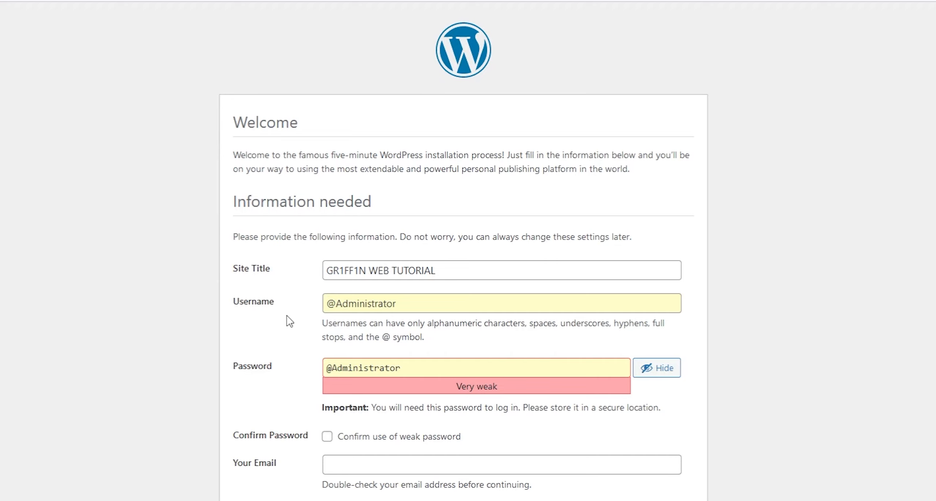
- Confirm the weak password, enter the admin e-mail address, and proceed to the login page
click(327, 436)
click(346, 462)
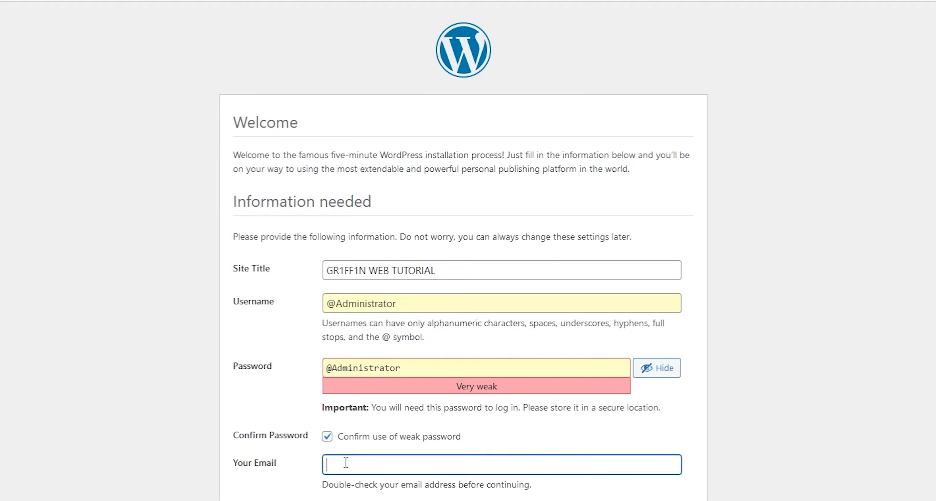
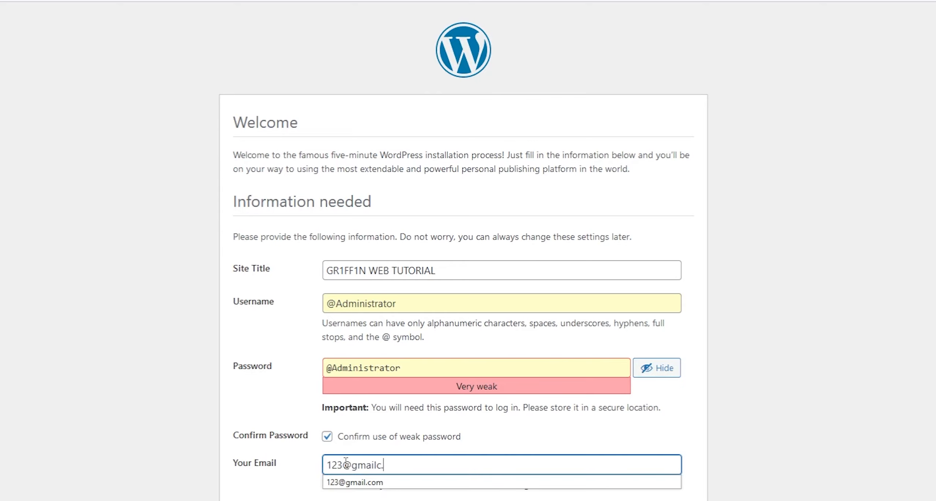
click(262, 481)
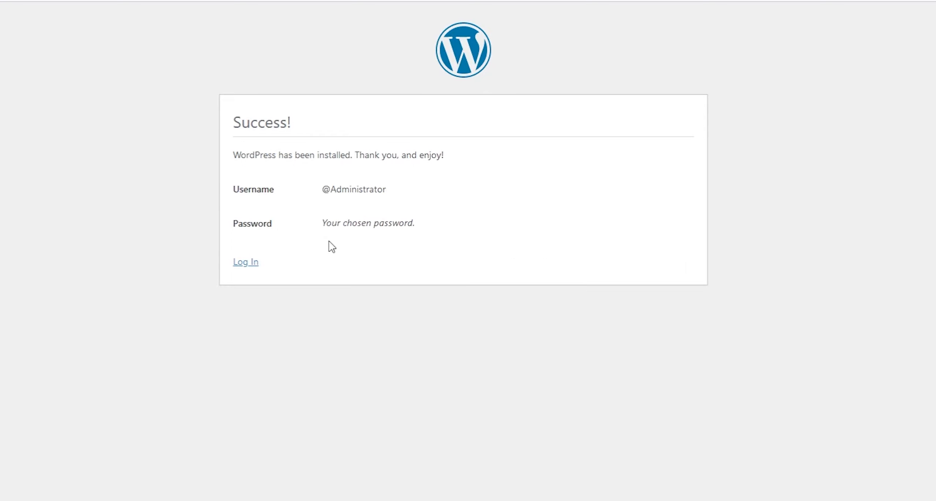
click(244, 262)
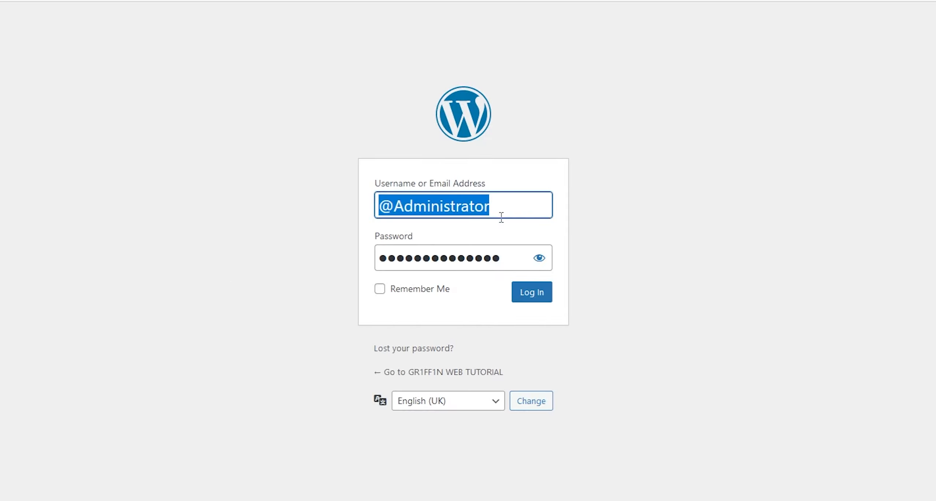
- Log in with Remember Me ticked, then load localhost/WP/ in a new tab
click(408, 289)
click(524, 292)
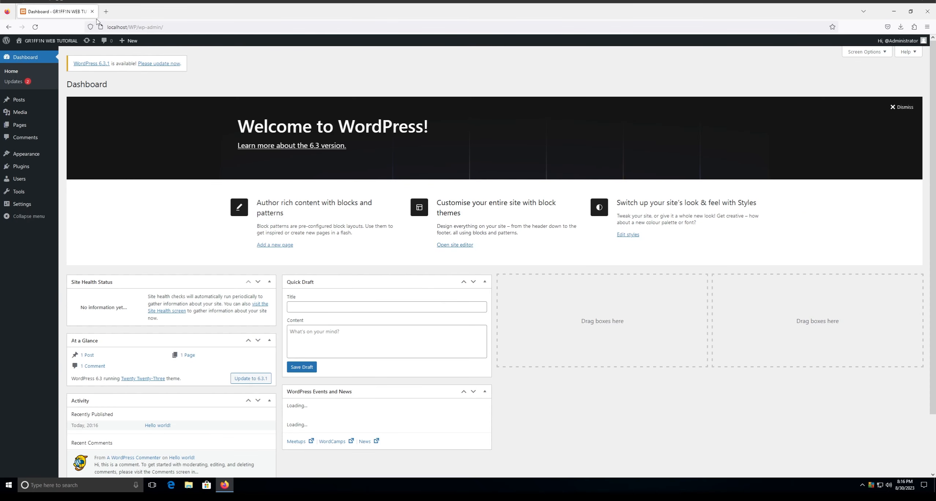
click(106, 11)
text(localhos)
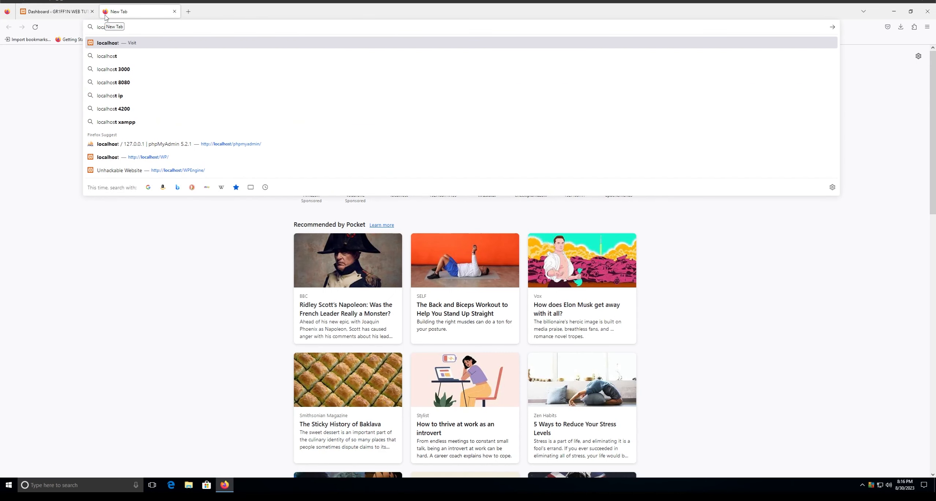
text(t/WP/)
key(Return)
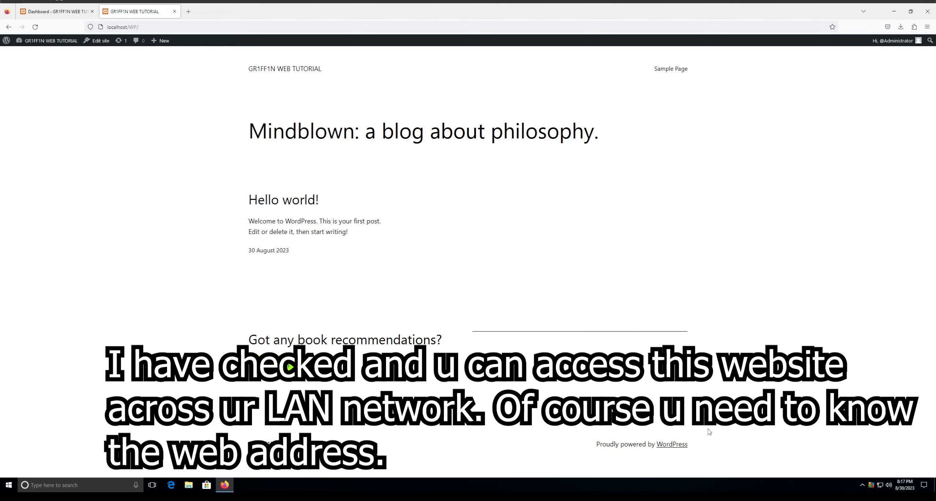
- Browse the front page, Sample Page and blog home, then go to the Dashboard
drag(675, 403, 360, 148)
click(333, 150)
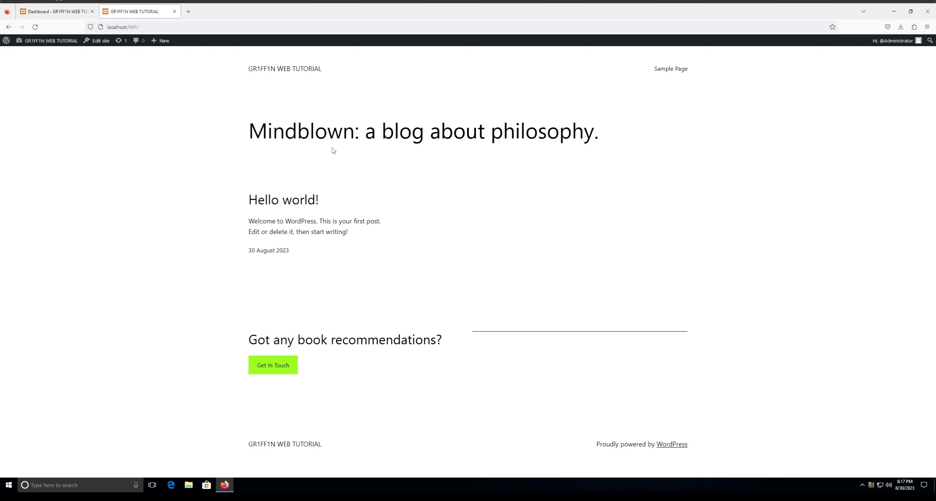
click(670, 69)
click(278, 68)
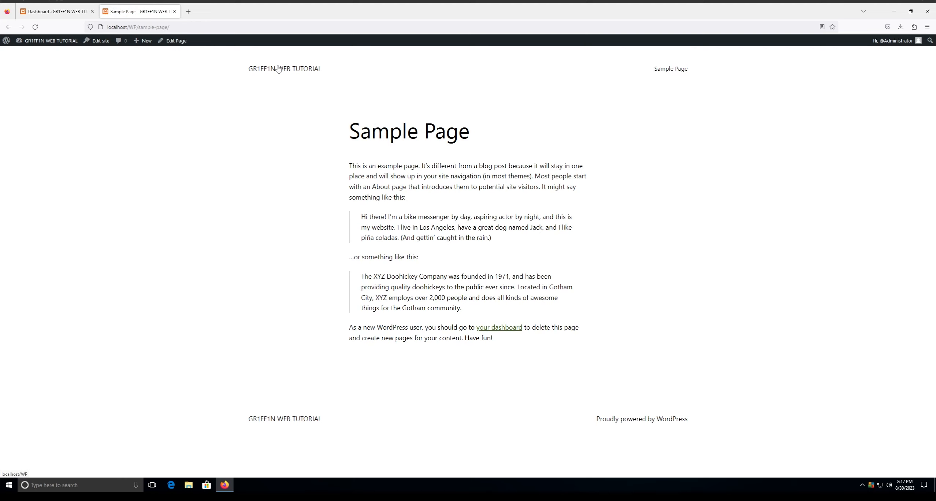
click(72, 42)
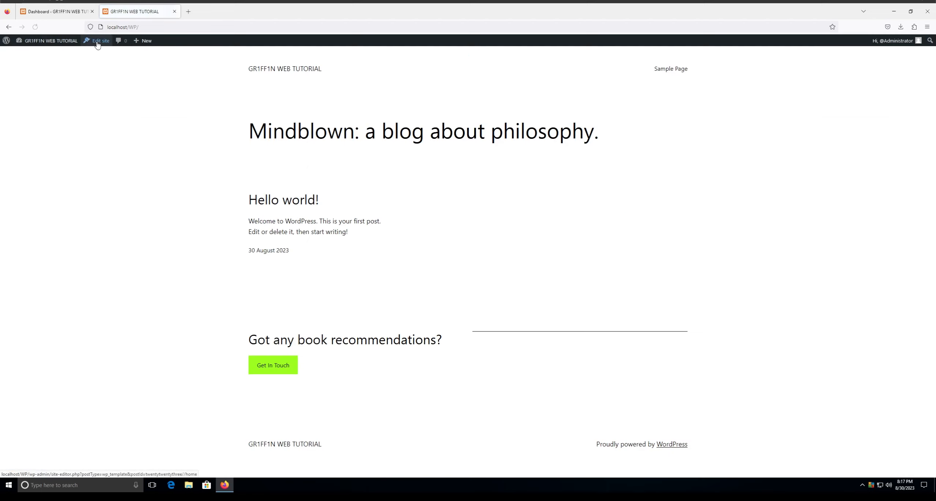
- Open the Blog Home template in the Site Editor and dismiss the welcome guide
click(94, 41)
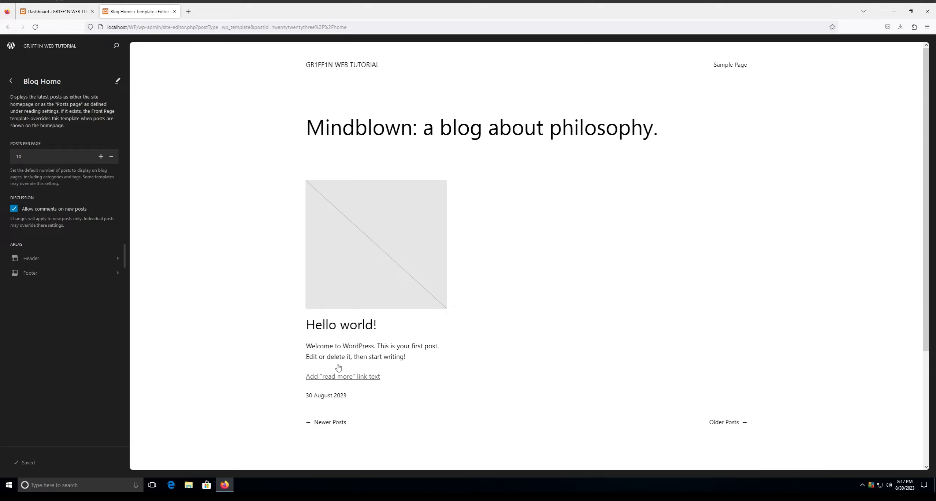
click(308, 321)
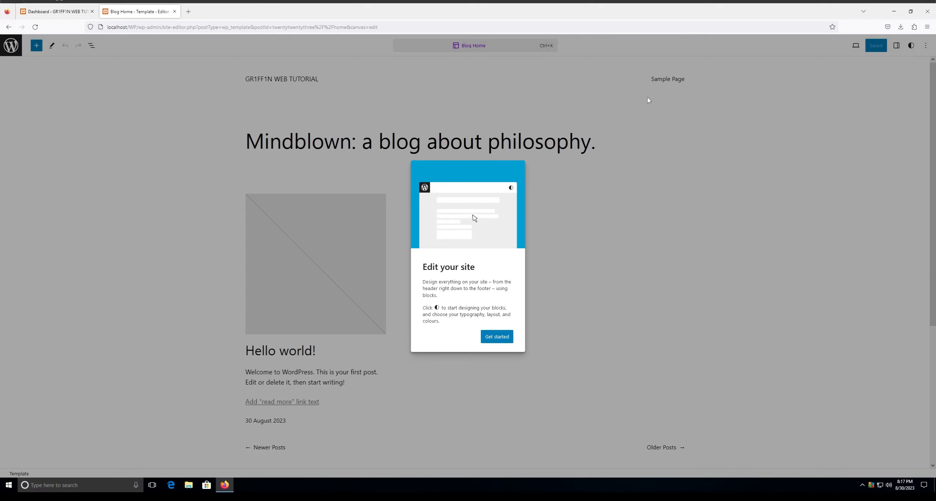
click(665, 151)
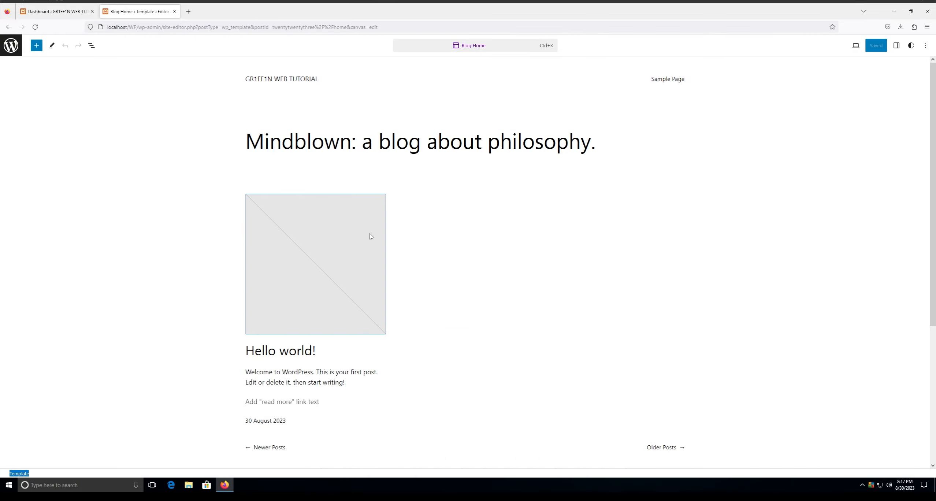
scroll(371, 236, down, 5)
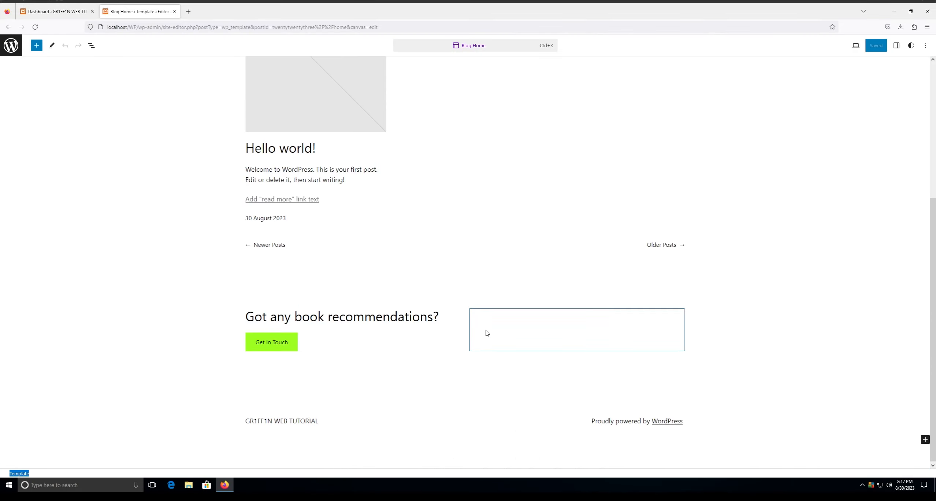
scroll(485, 331, up, 5)
- Go back through the front page to the admin Dashboard
click(11, 27)
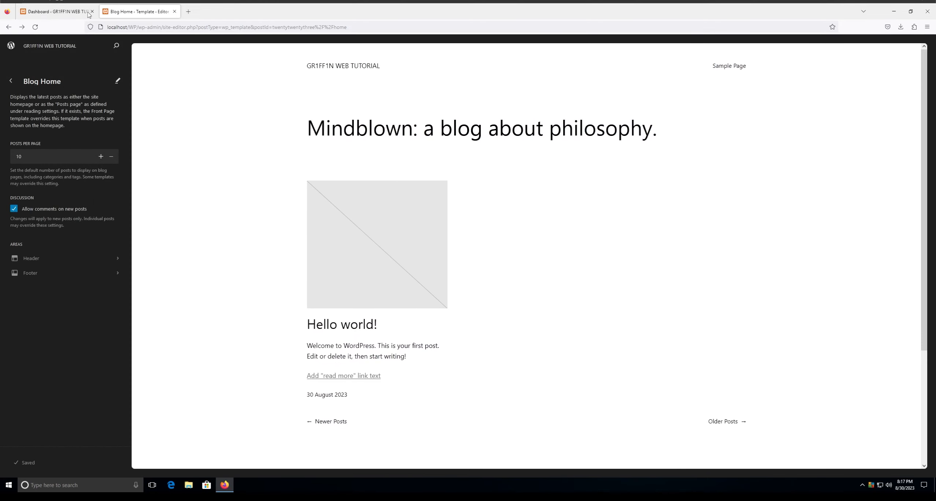
click(9, 27)
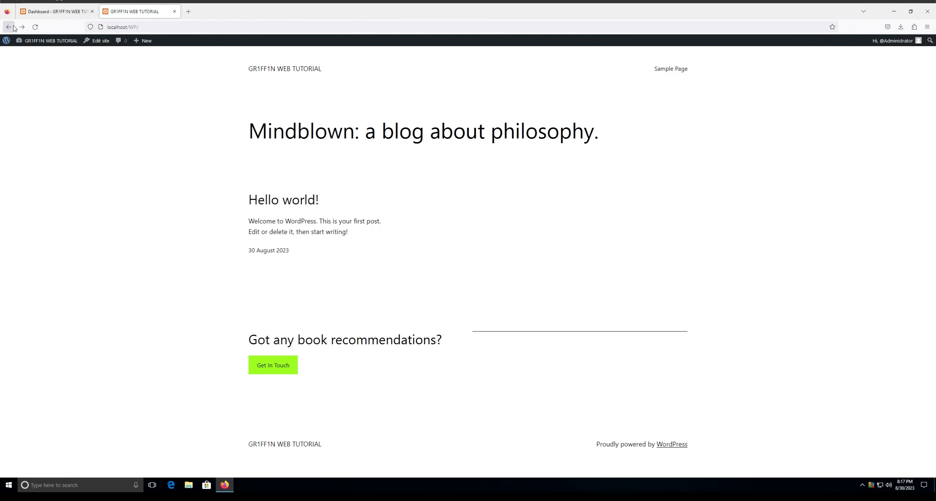
click(12, 27)
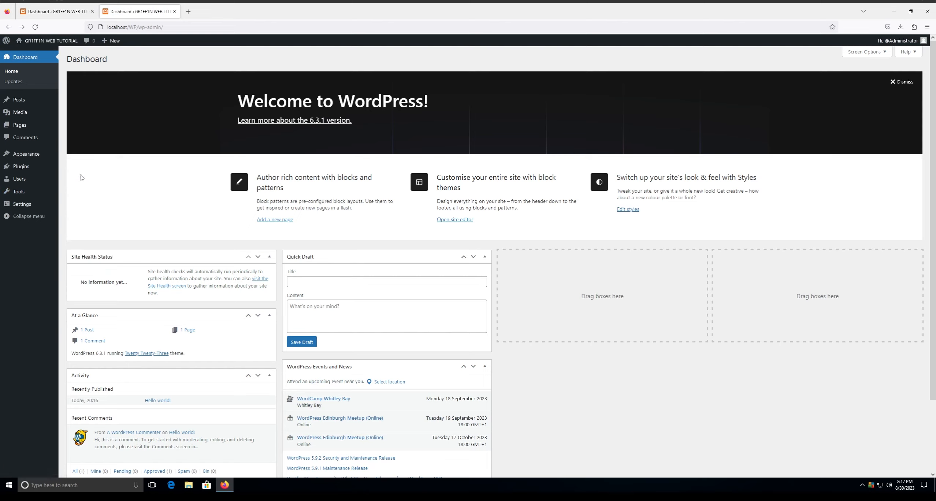
- Search the Plugins > Add New directory for 'wordfence'
click(32, 167)
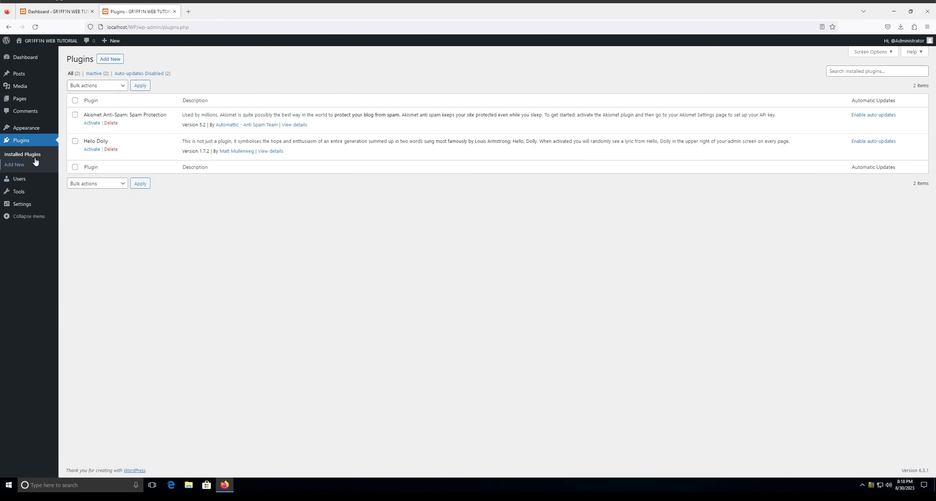
click(115, 61)
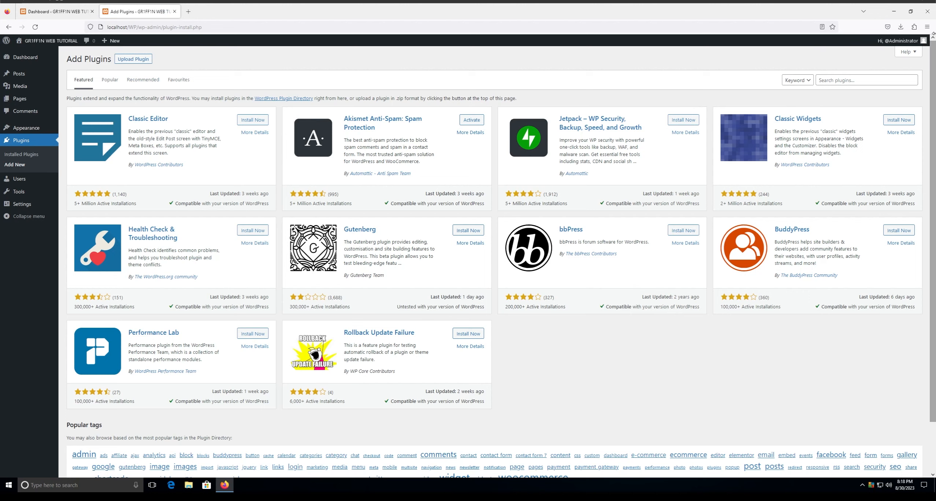
click(851, 79)
text(wordfence)
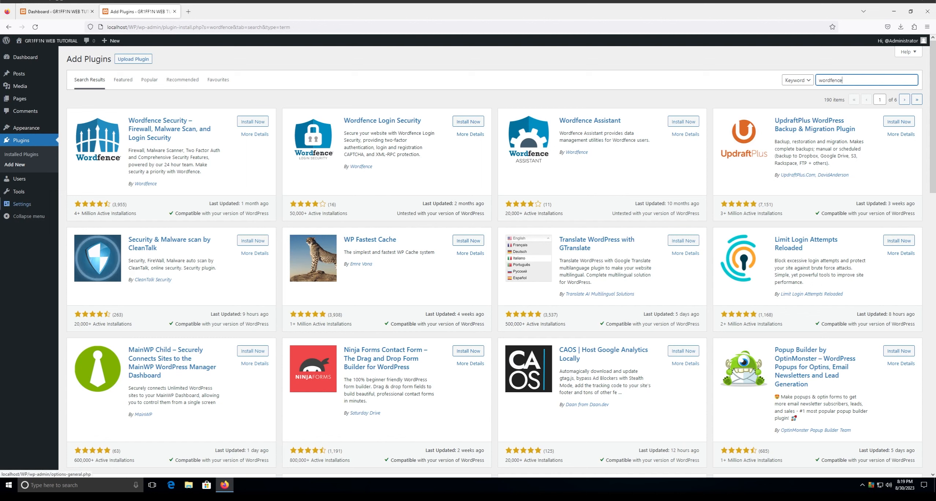
mouse_move(22, 204)
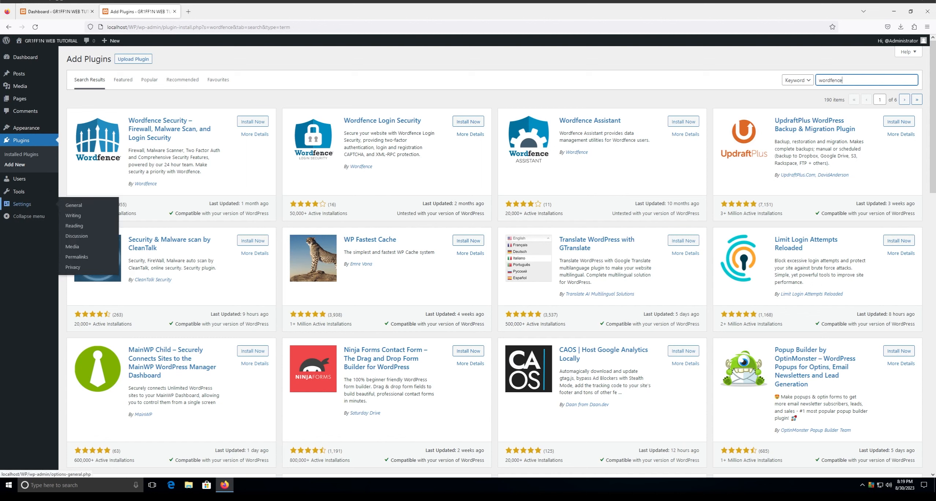